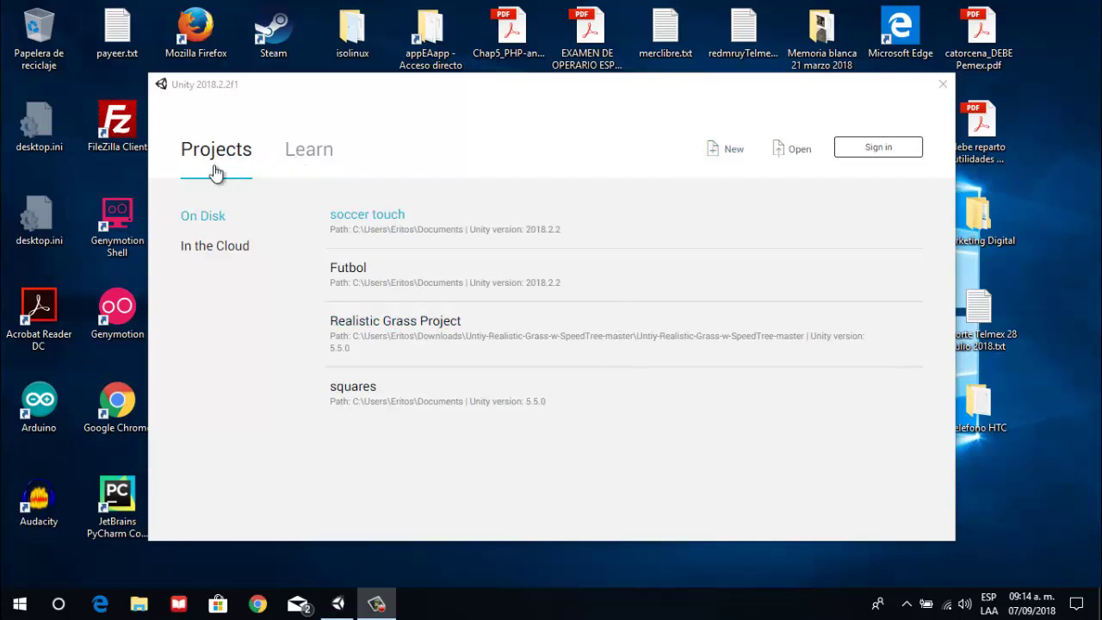
Step: Browse the launcher's Learn tutorials and sample projects, then the cloud and local project lists
left_click(299, 167)
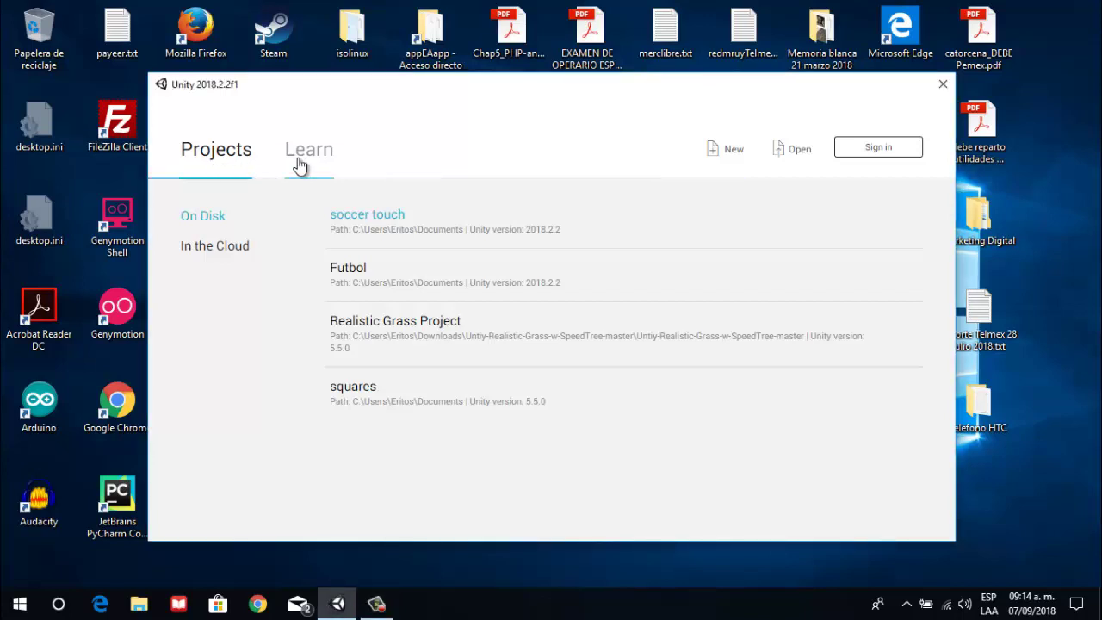
left_click(298, 167)
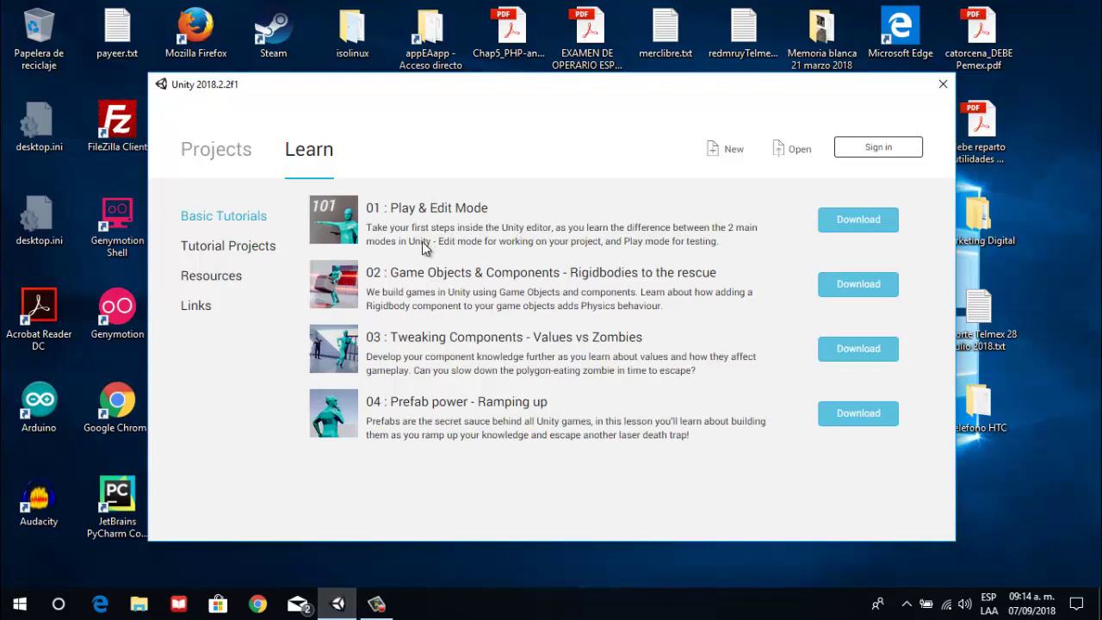
left_click(263, 249)
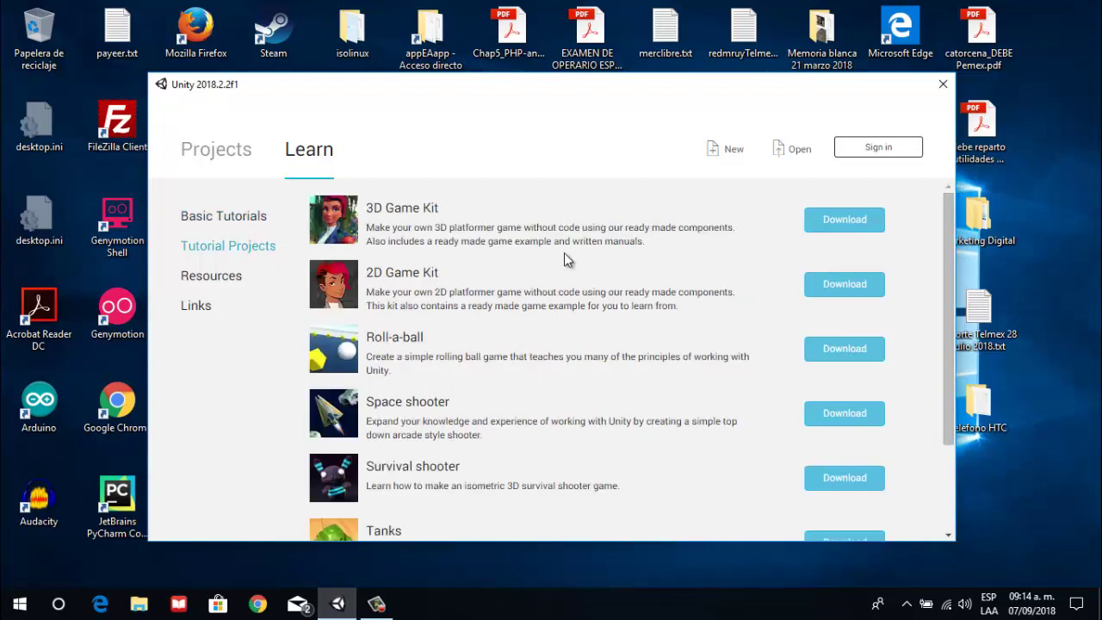
scroll(555, 282, "down", 3)
scroll(506, 398, "up", 3)
left_click(223, 281)
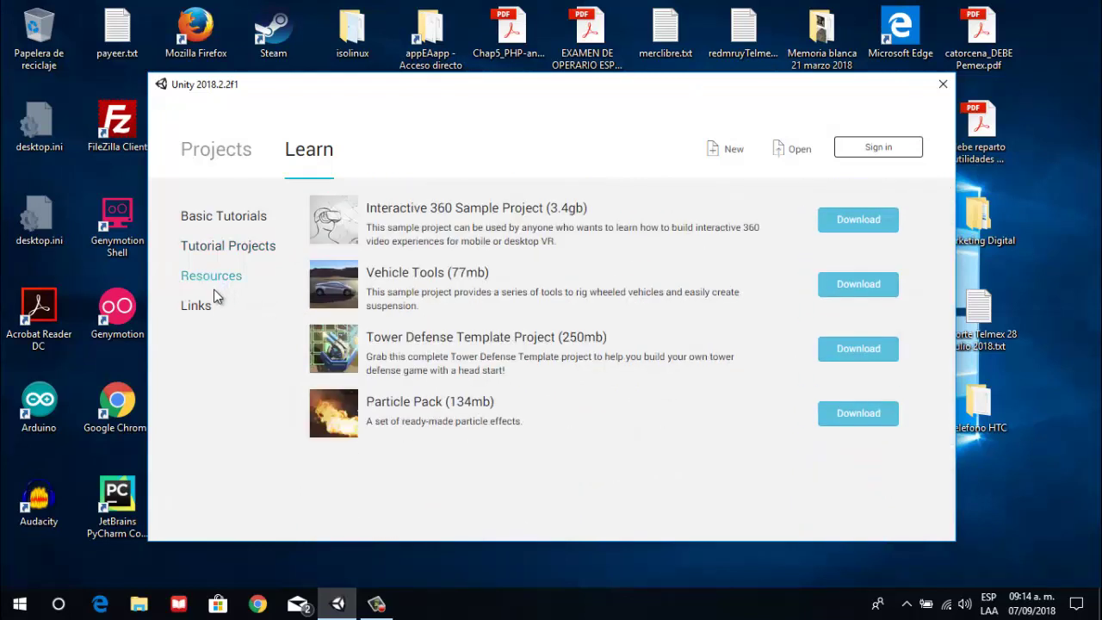
left_click(245, 222)
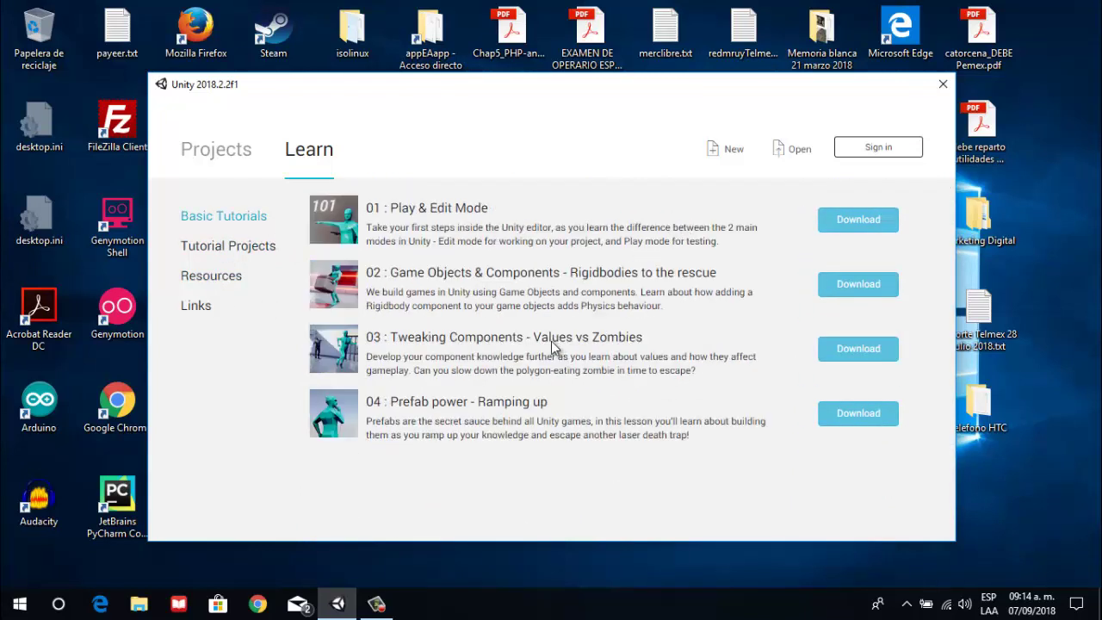
left_click(236, 162)
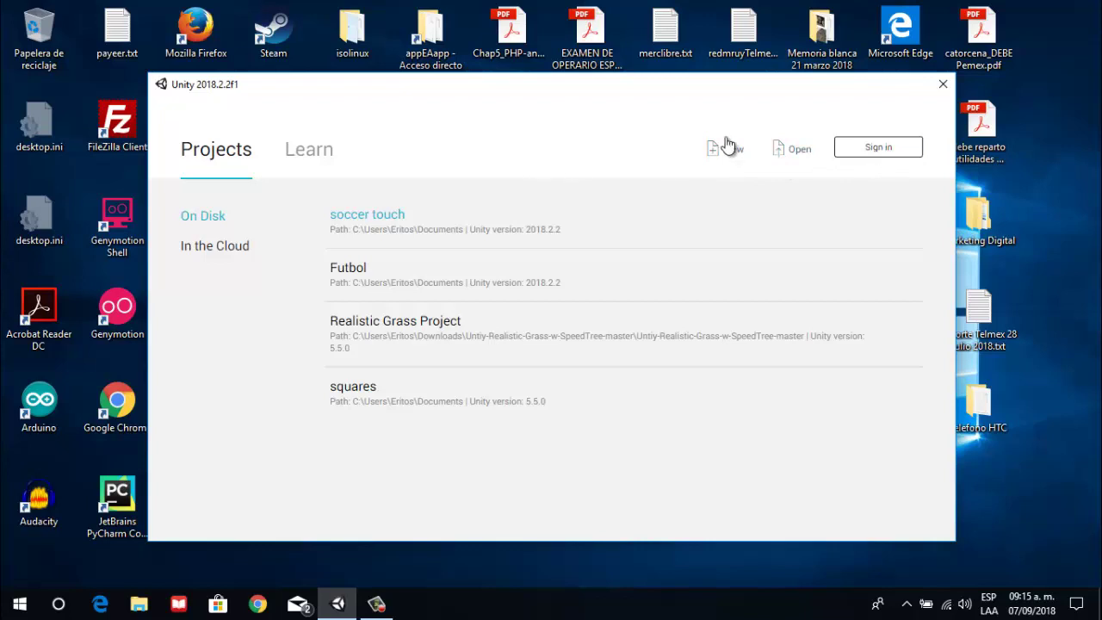
left_click(248, 249)
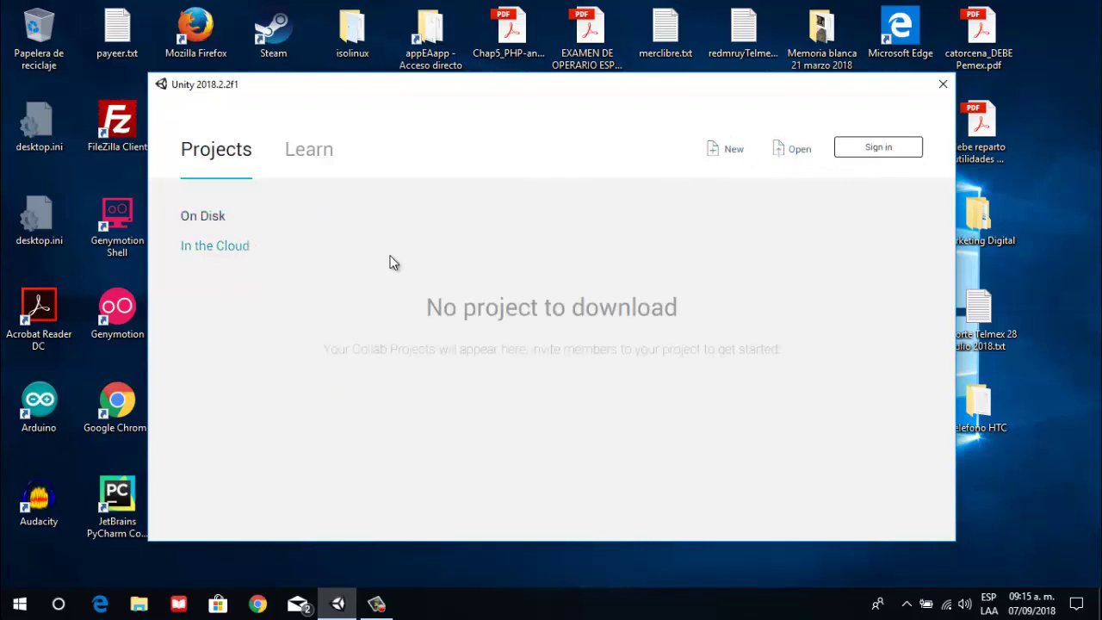
left_click(211, 219)
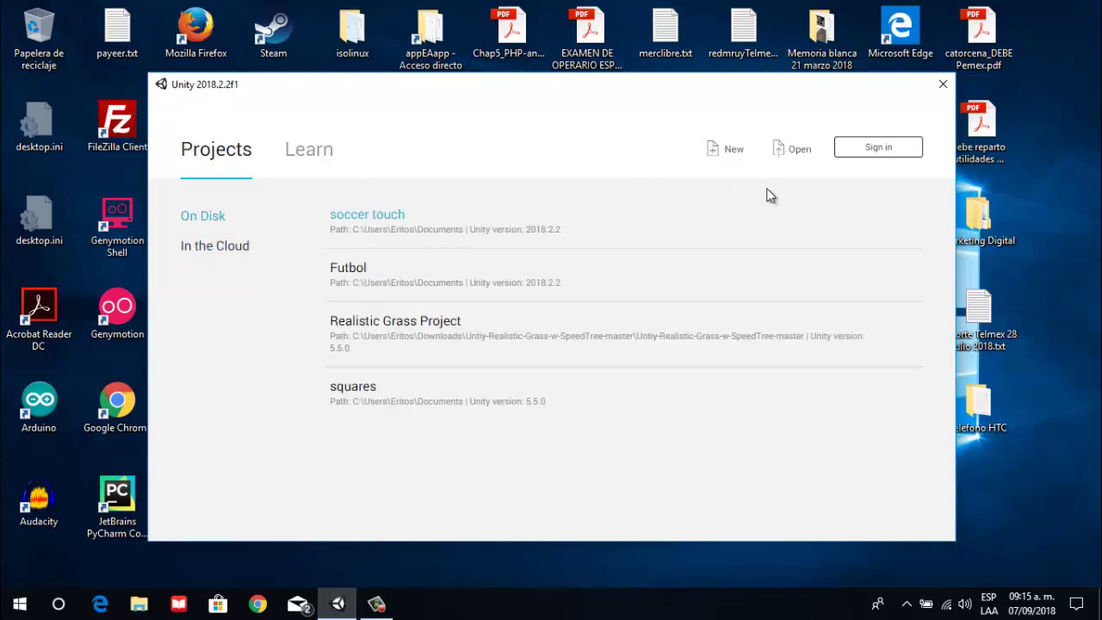
Step: Start a new 3D project and name it 'prueba didadicto'
left_click(718, 160)
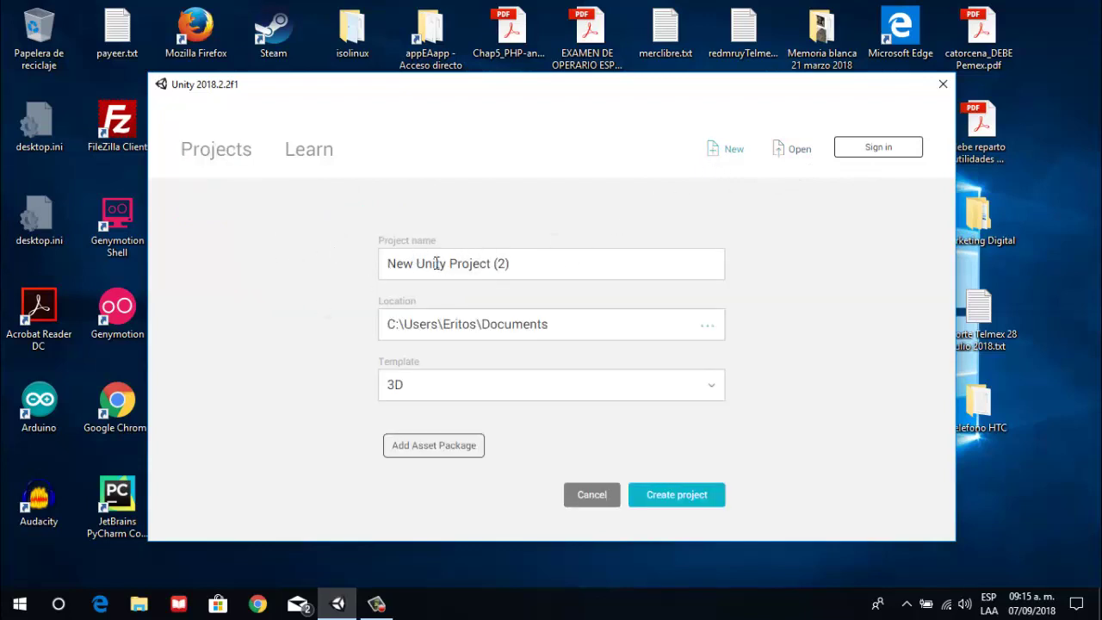
left_click_drag(523, 262, 349, 269)
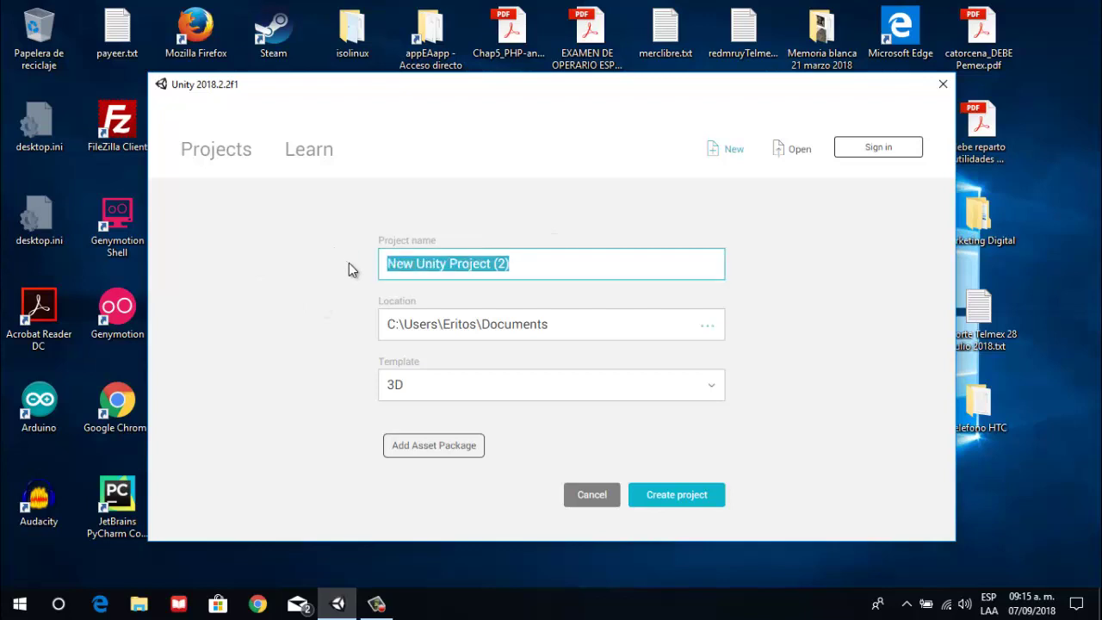
type("prueba didadicto")
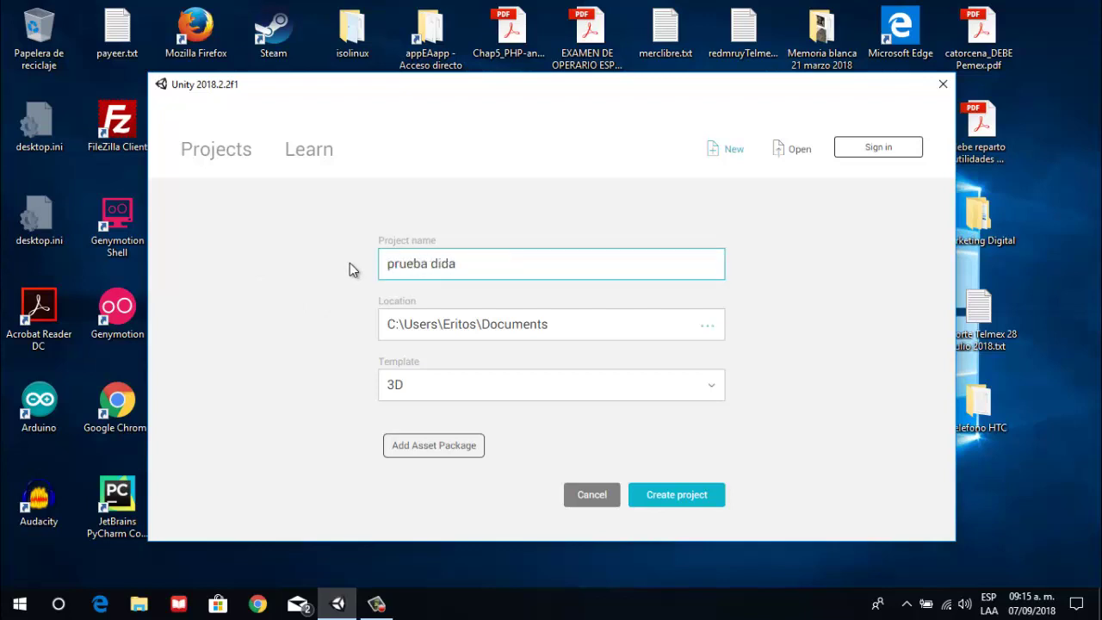
left_click(592, 321)
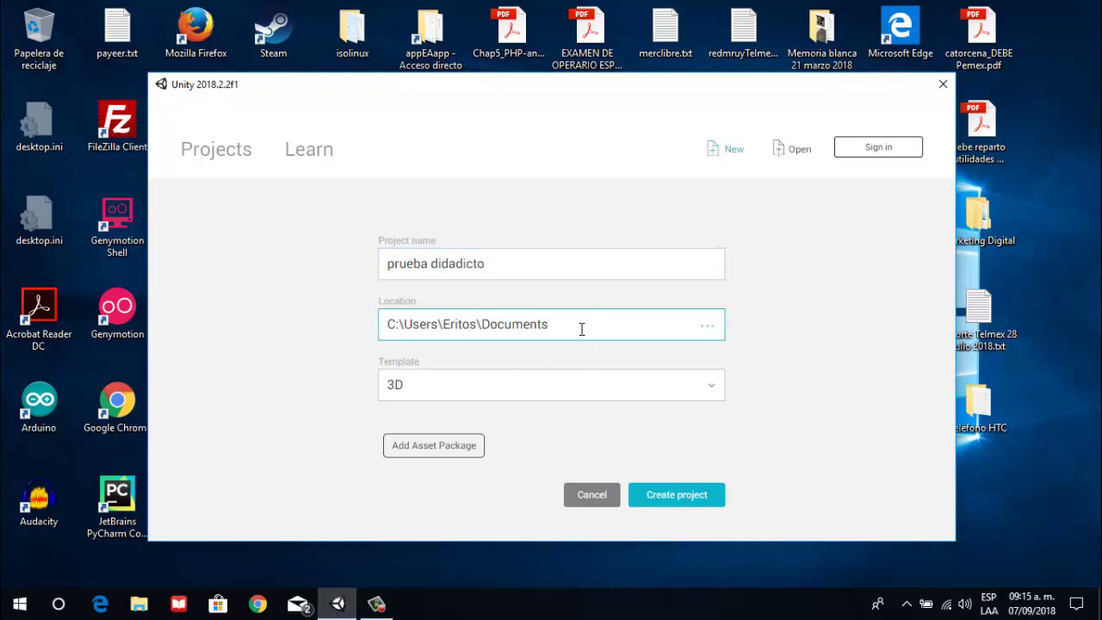
Step: Look through the folder browser for a project location, then cancel without choosing
left_click(708, 327)
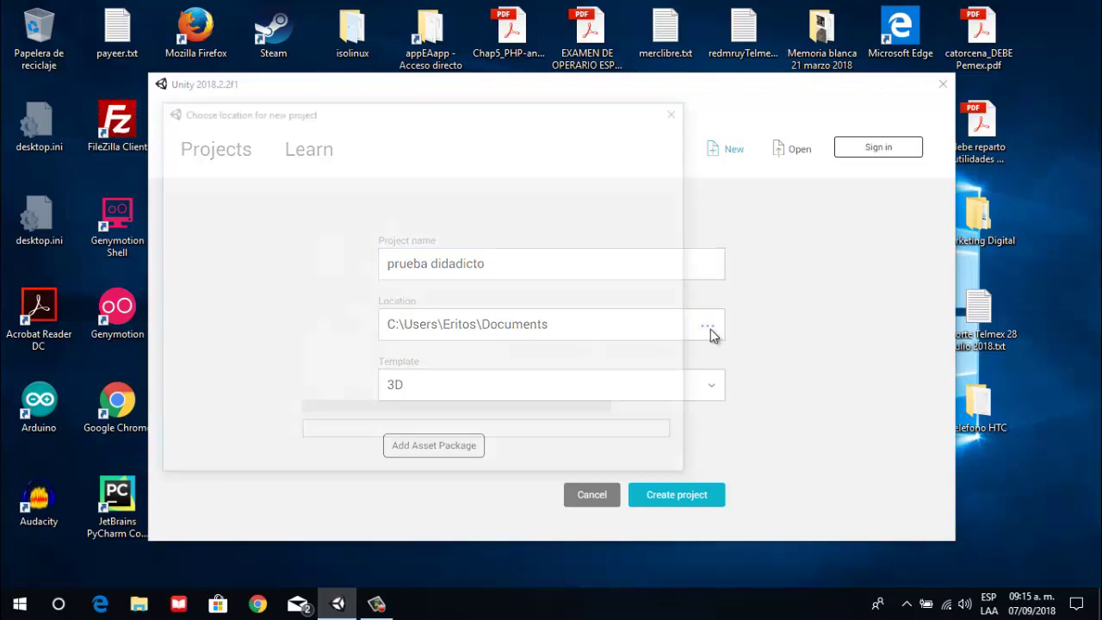
scroll(433, 268, "down", 1)
scroll(433, 267, "down", 3)
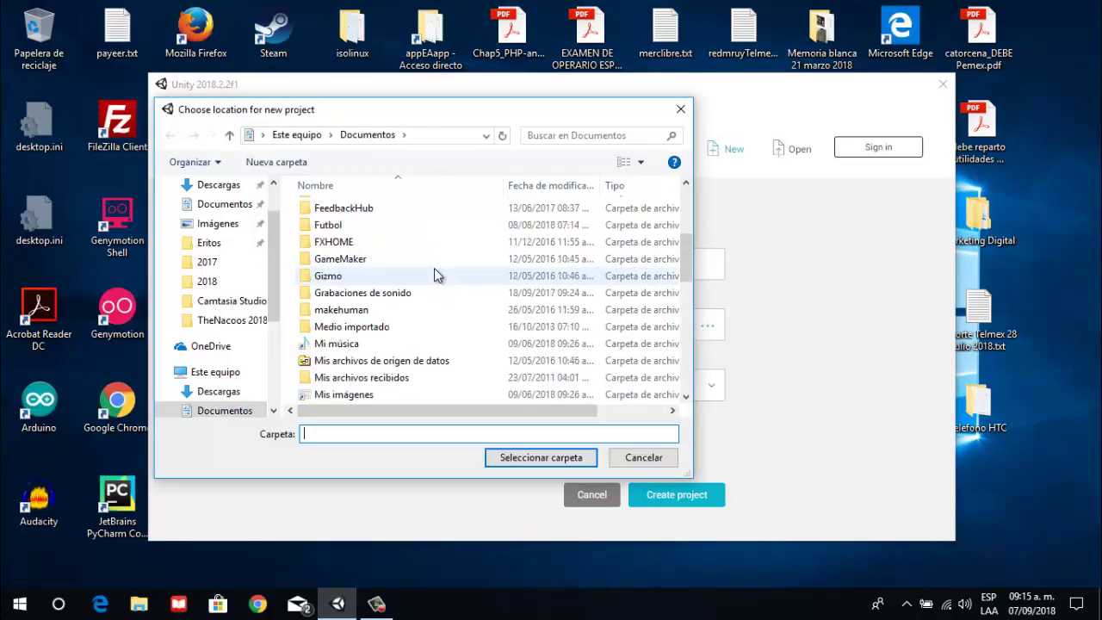
scroll(433, 267, "down", 4)
scroll(432, 274, "down", 4)
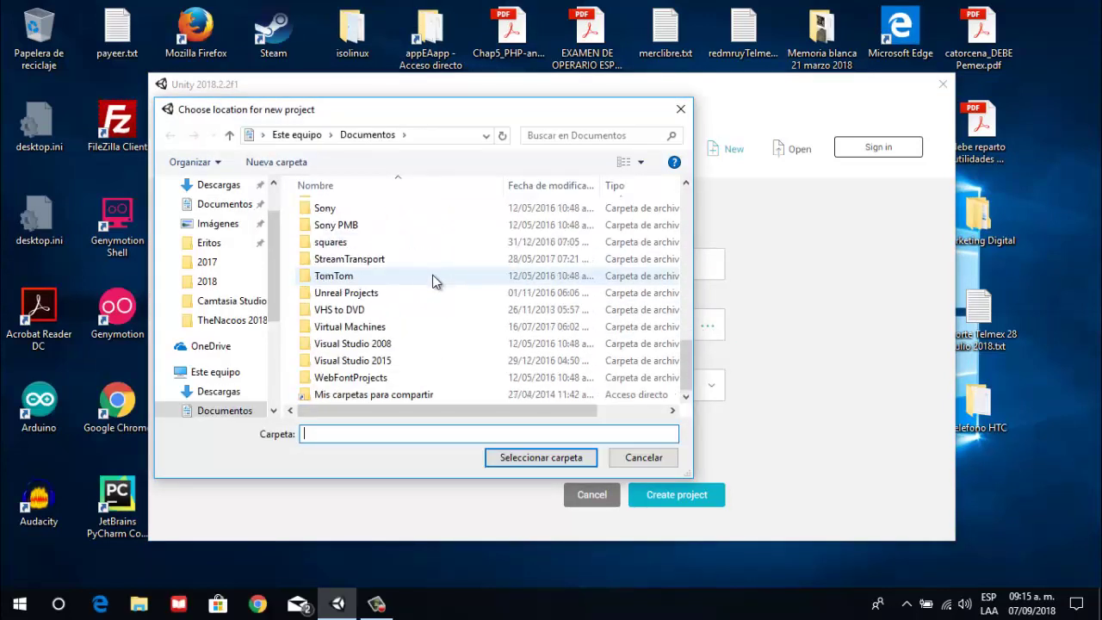
left_click(653, 462)
Step: Create the Documents folder 'prueba juego unity didadicto' and set it as the project location
left_click(707, 325)
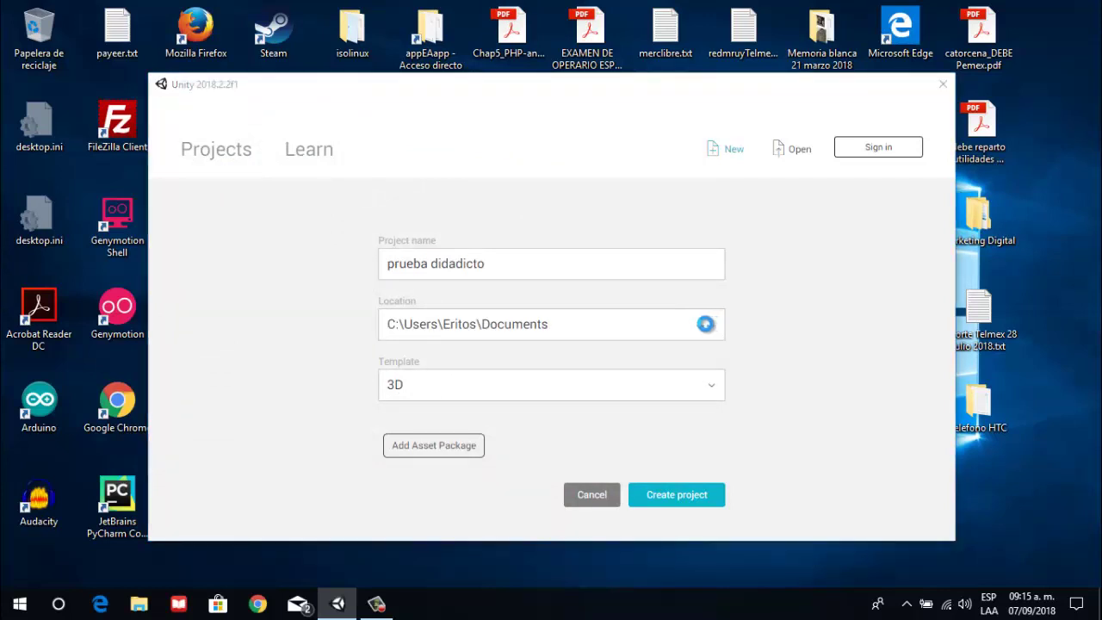
left_click(277, 161)
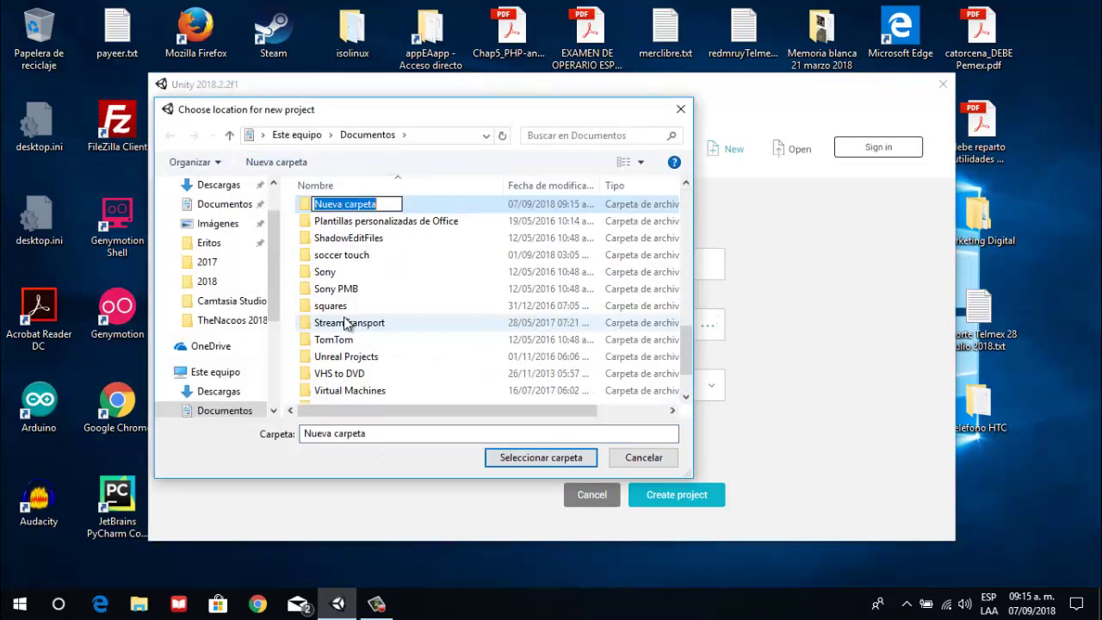
type("prueba")
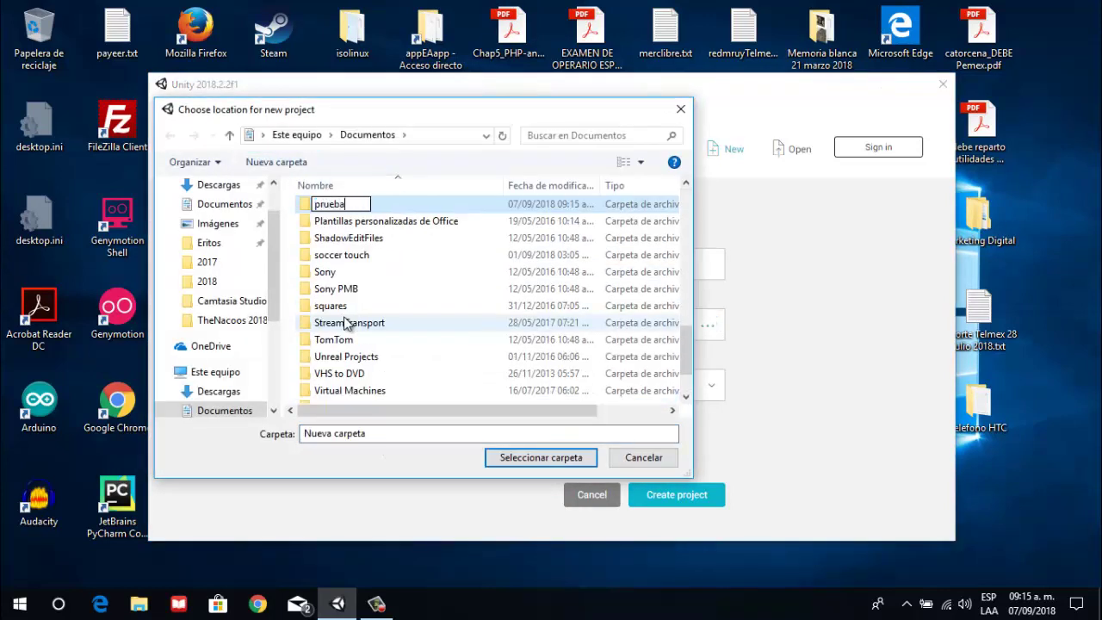
type(" juego")
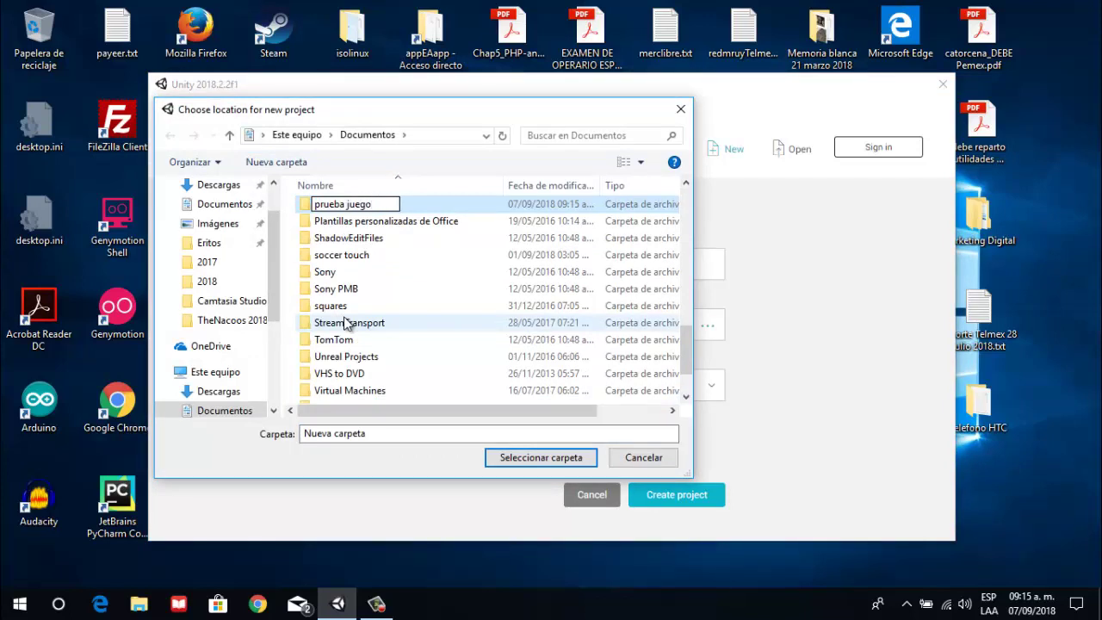
type(" unity did")
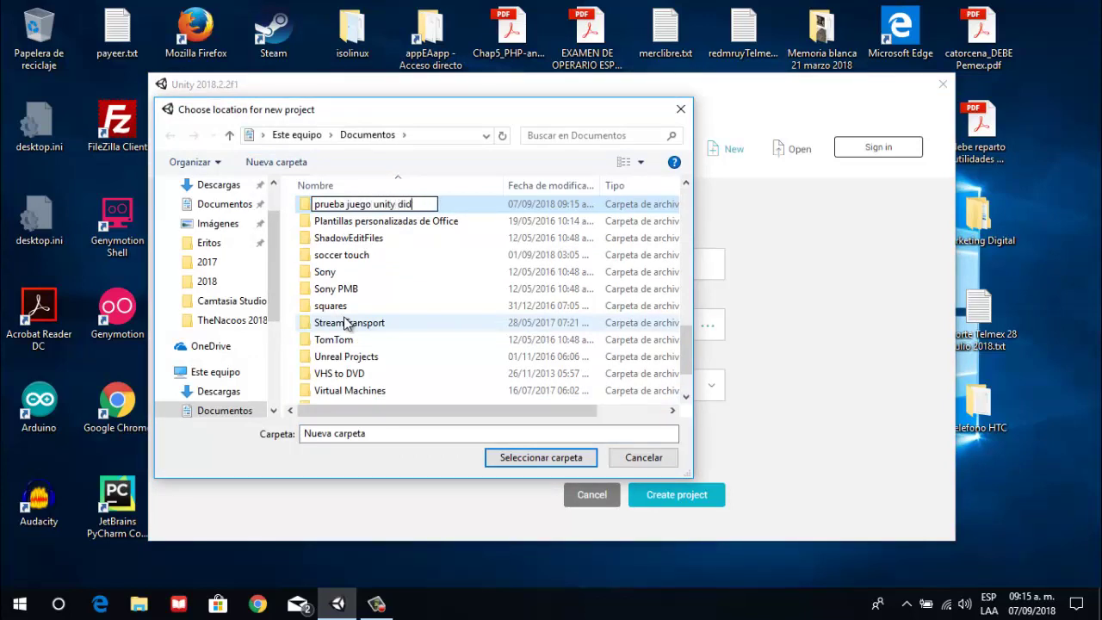
type("adicto")
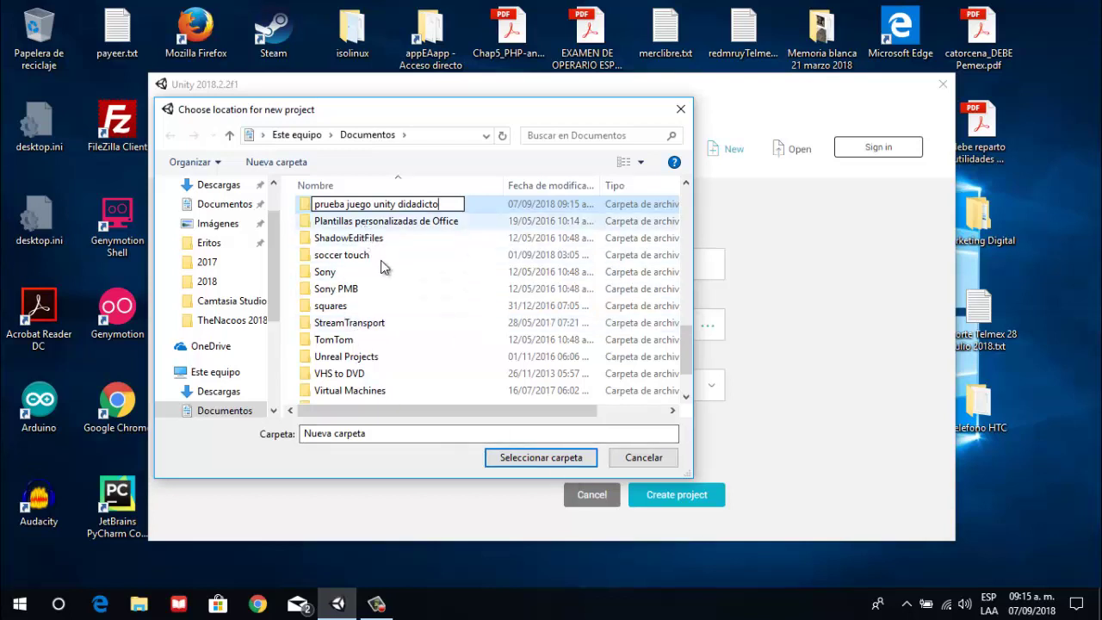
left_click(381, 220)
left_click(368, 221)
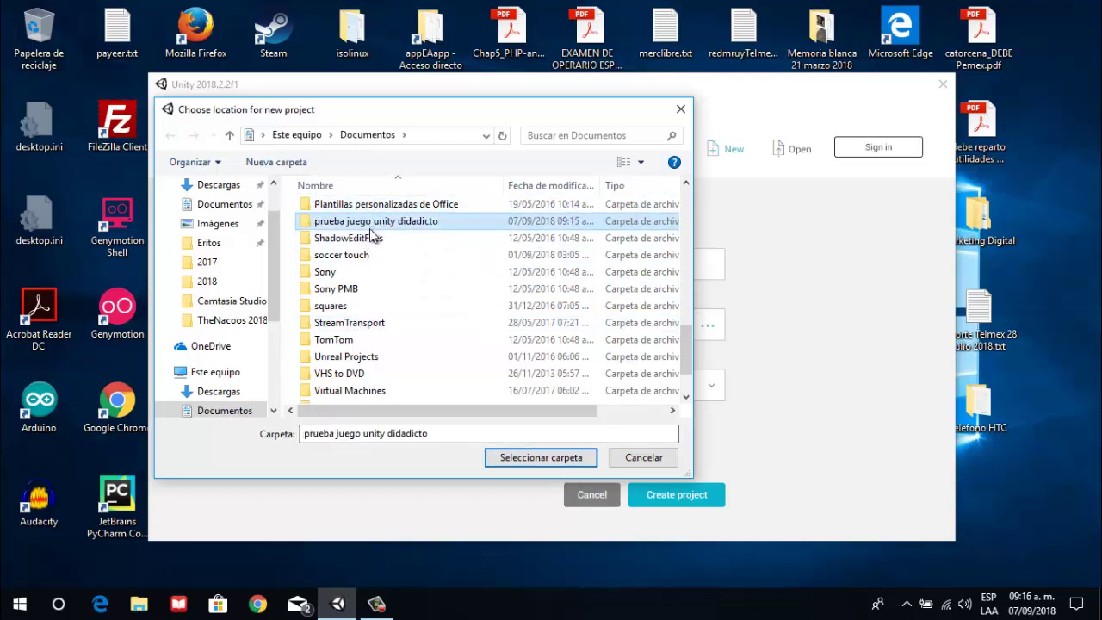
left_click(527, 465)
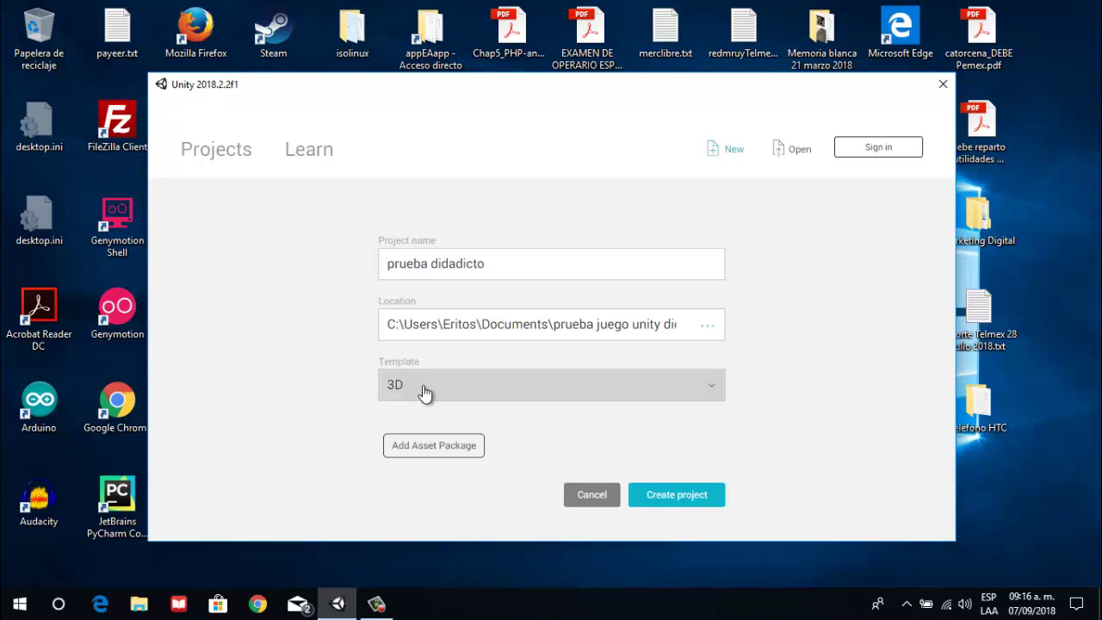
left_click(455, 395)
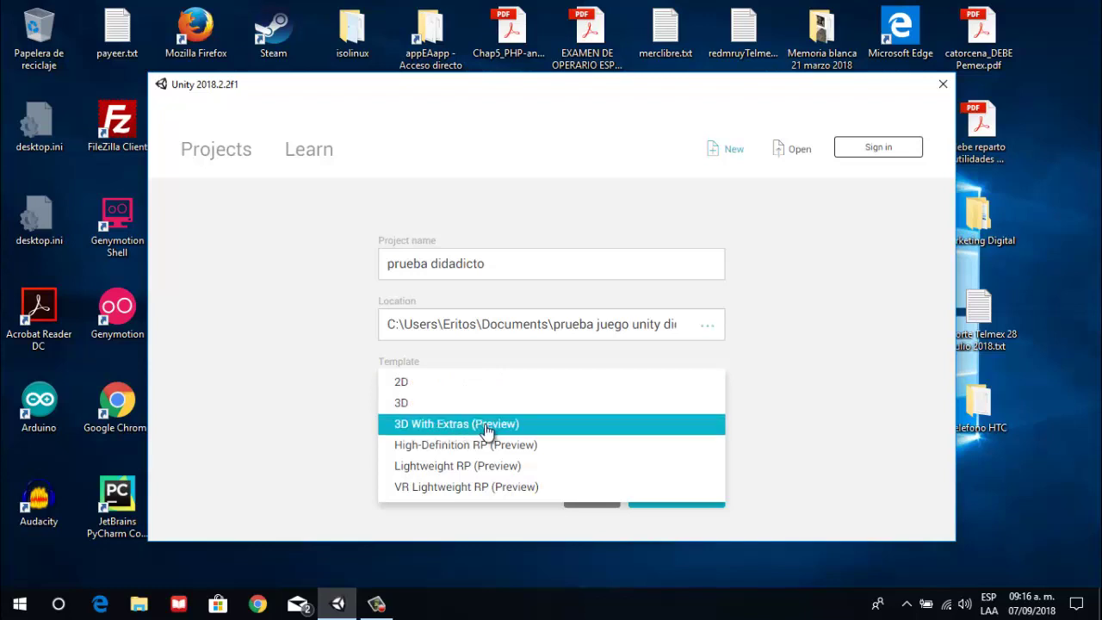
left_click(463, 430)
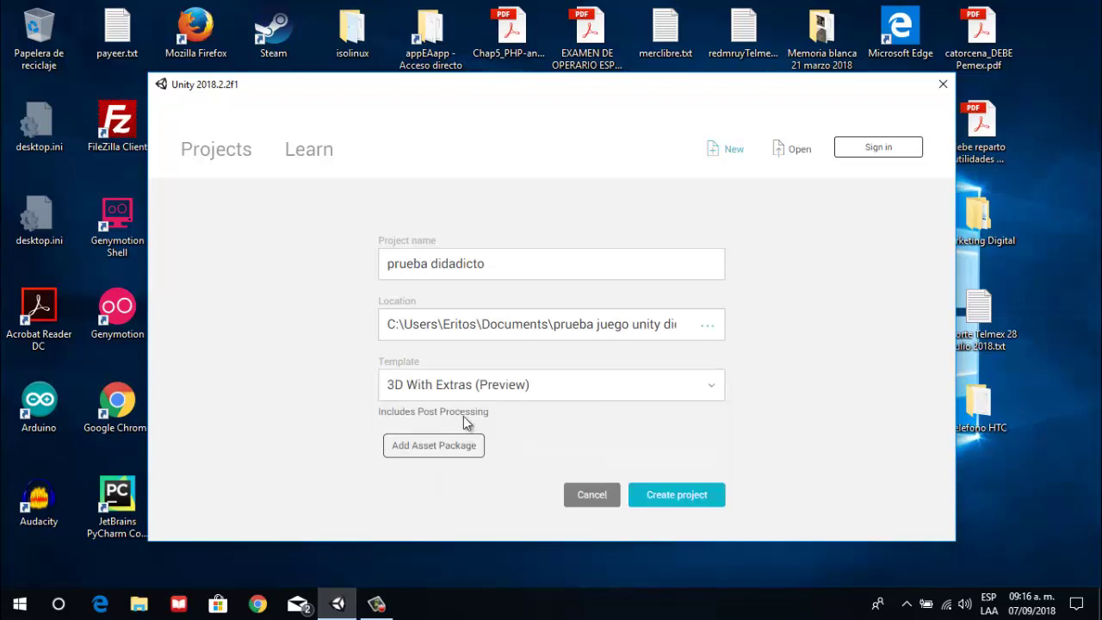
left_click(527, 396)
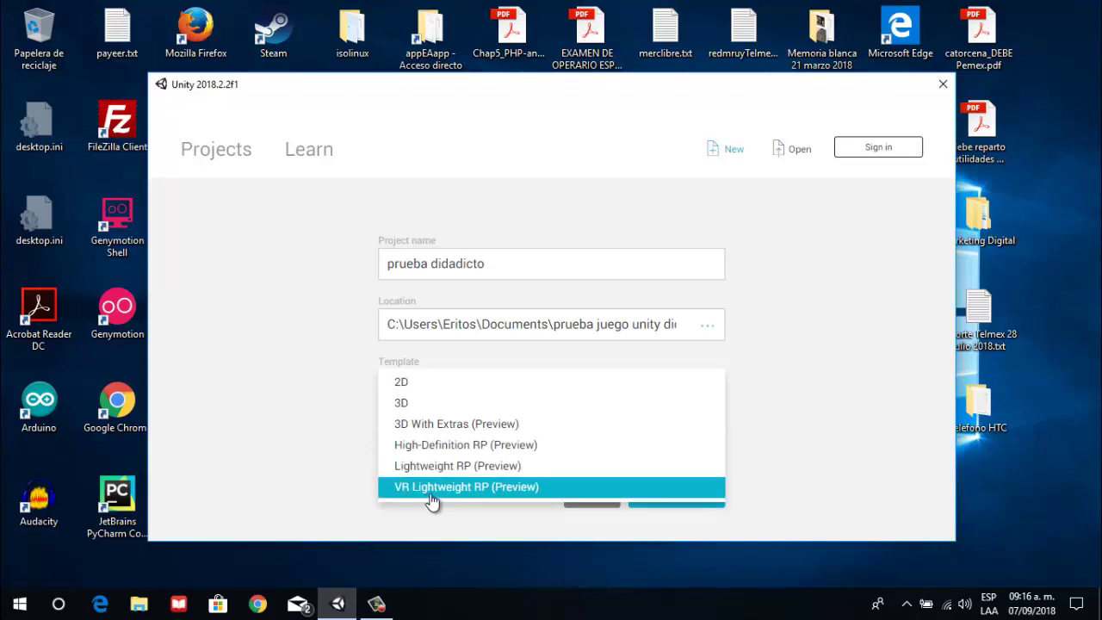
left_click(348, 442)
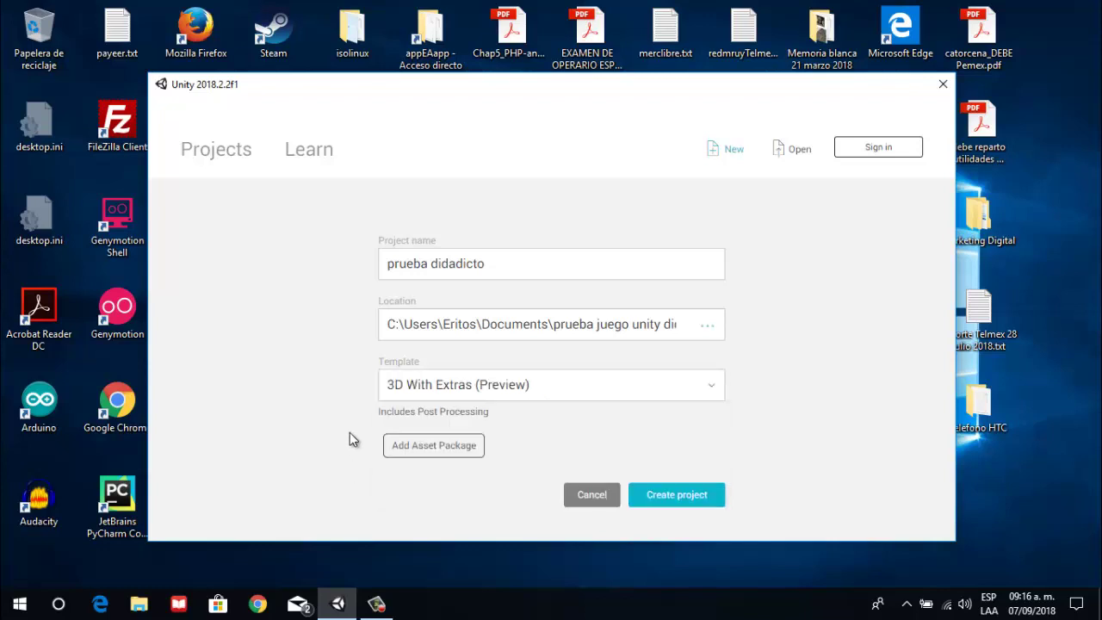
left_click(469, 404)
left_click(419, 407)
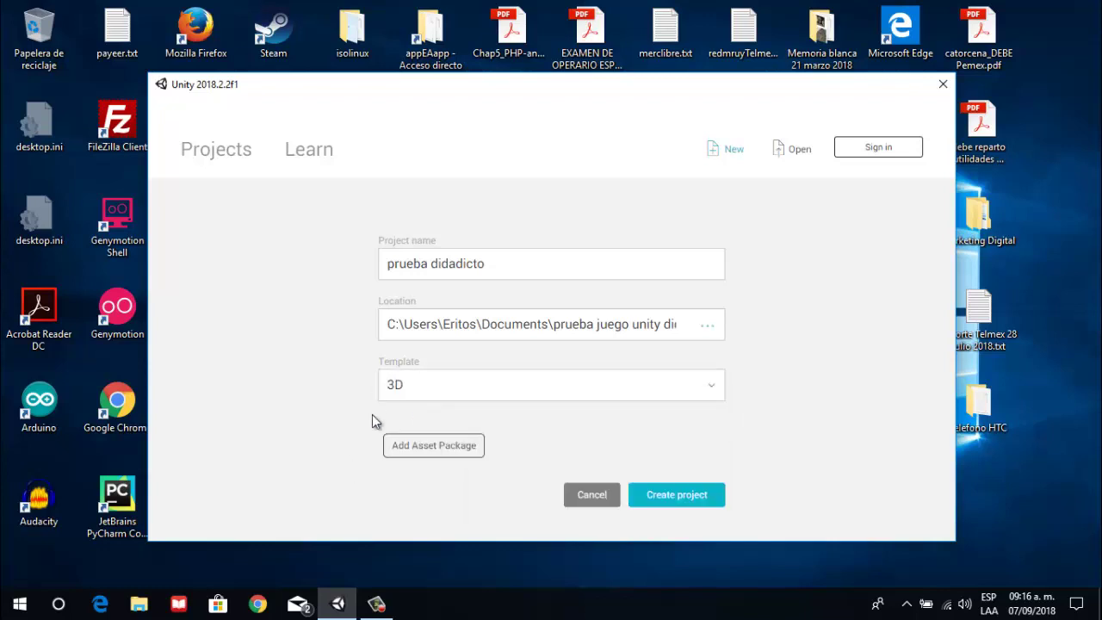
Step: Tick the Sky FX Pack, Simple Mobile Placeholder and QS Materials Nature grass packages and confirm
left_click(425, 454)
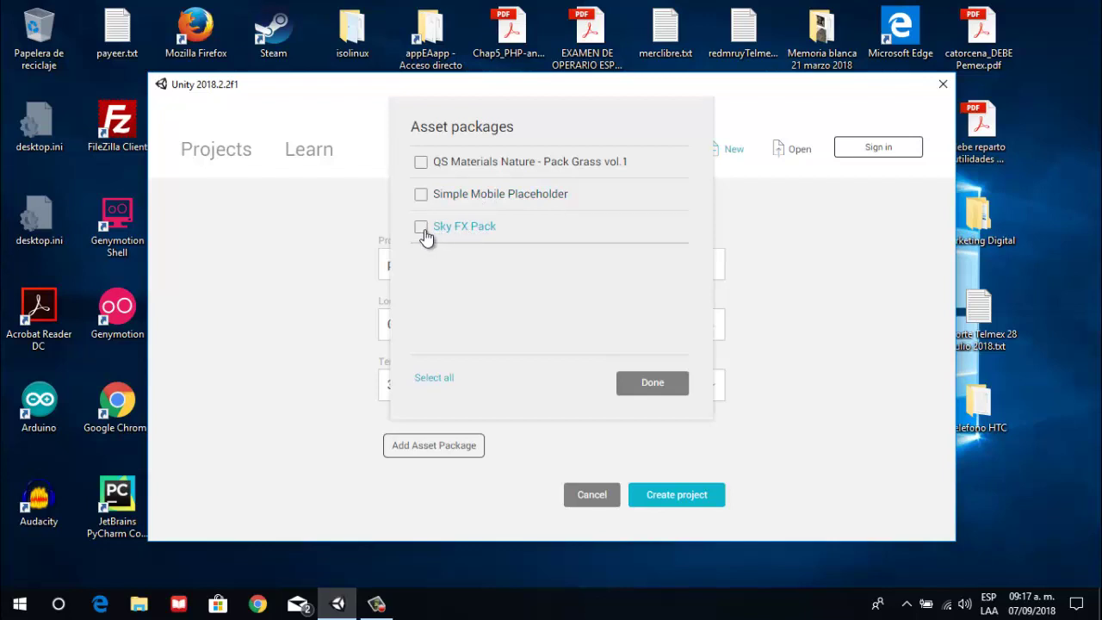
left_click(421, 228)
left_click(421, 194)
left_click(422, 162)
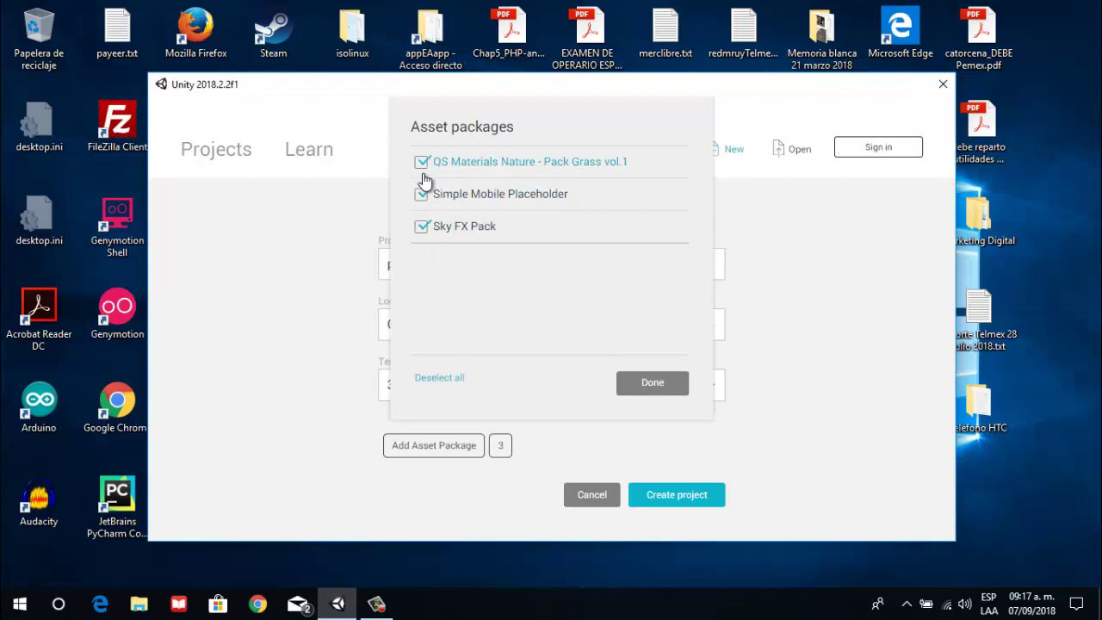
left_click(637, 382)
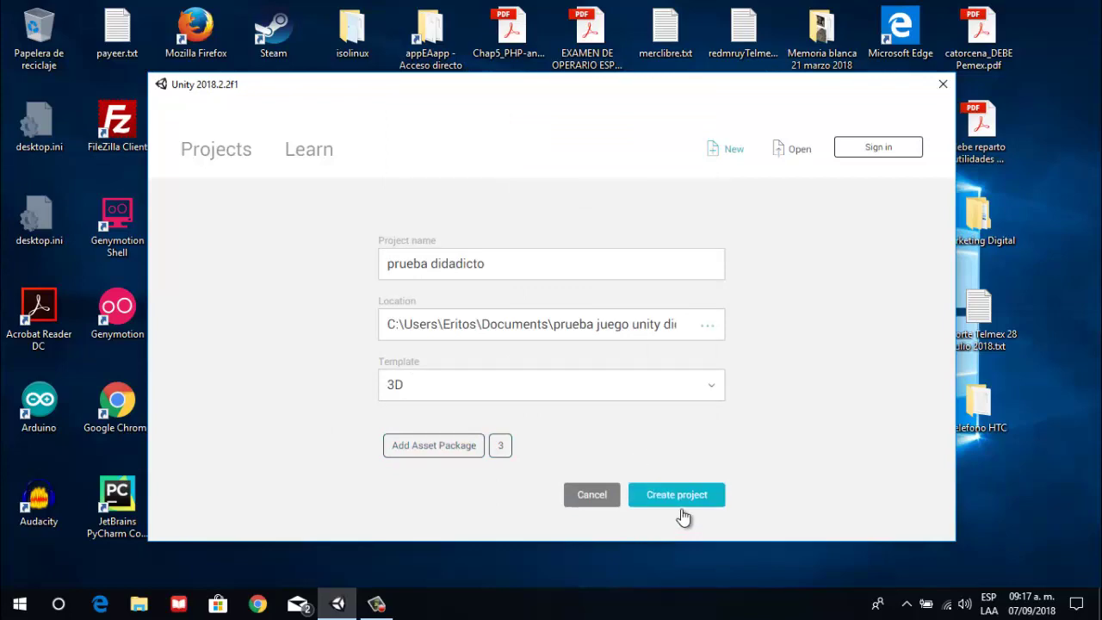
Step: Create the prueba didadicto project and let the editor open with SampleScene
left_click(689, 501)
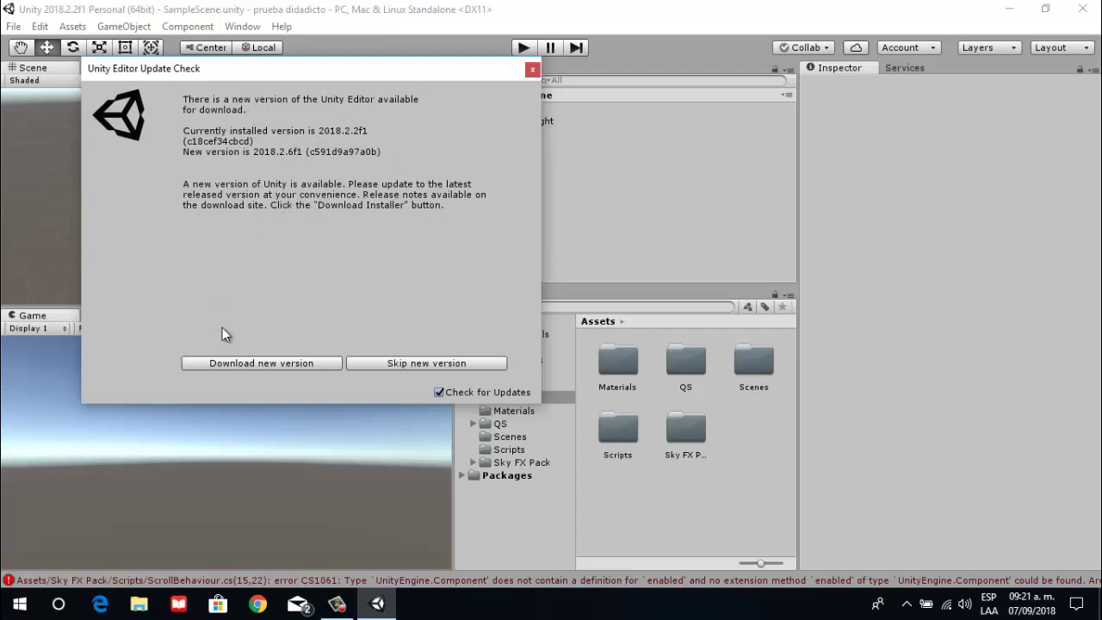
Step: Close the Update Check window and bring up the Console listing the Sky FX Pack script errors
left_click(532, 70)
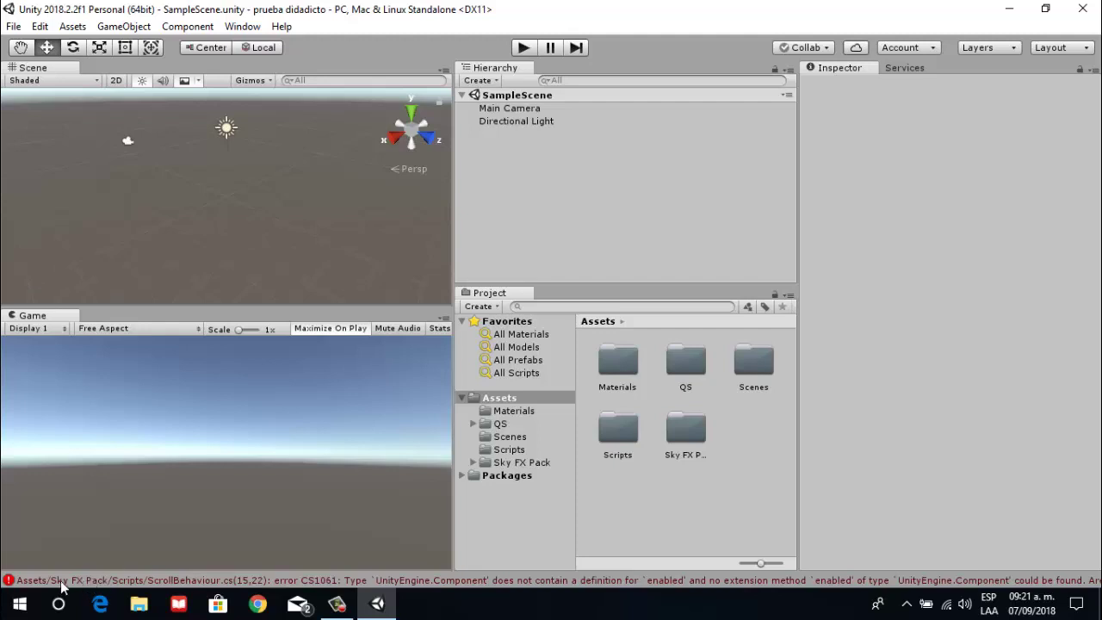
left_click(170, 582)
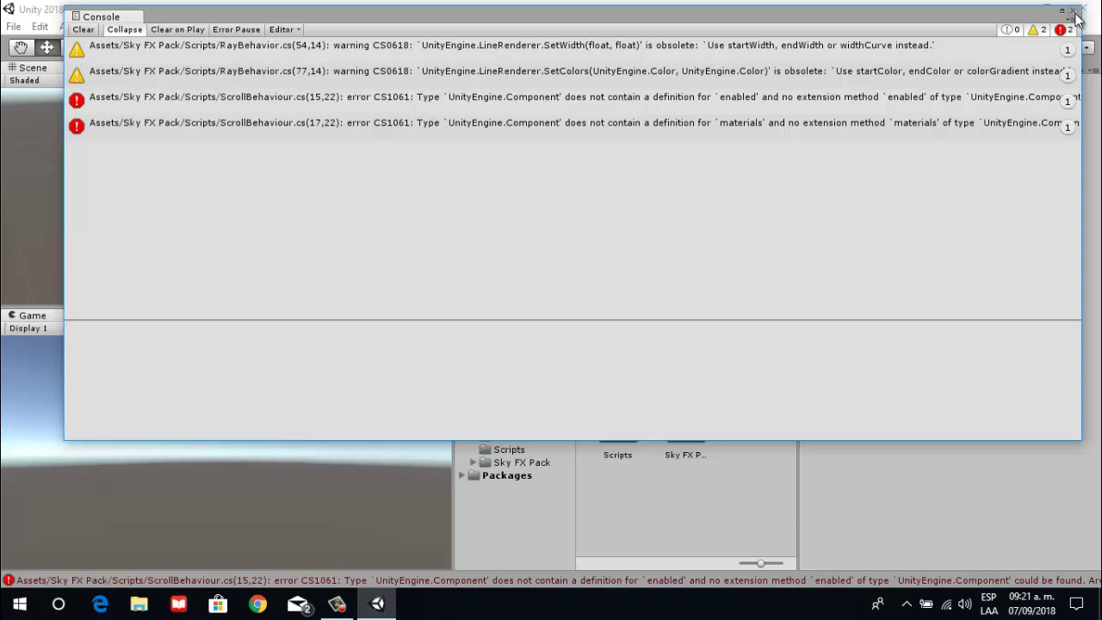
Step: Close the floating Console window
left_click(1073, 13)
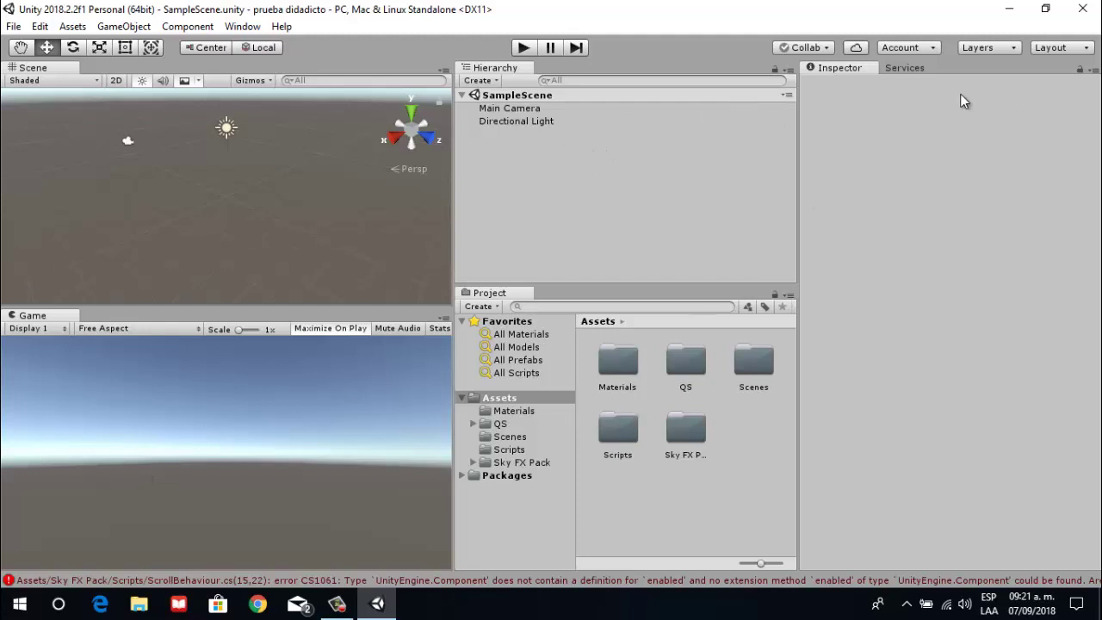
Step: Glance at the Services panel, then pan the Scene view around the camera and light
left_click(915, 73)
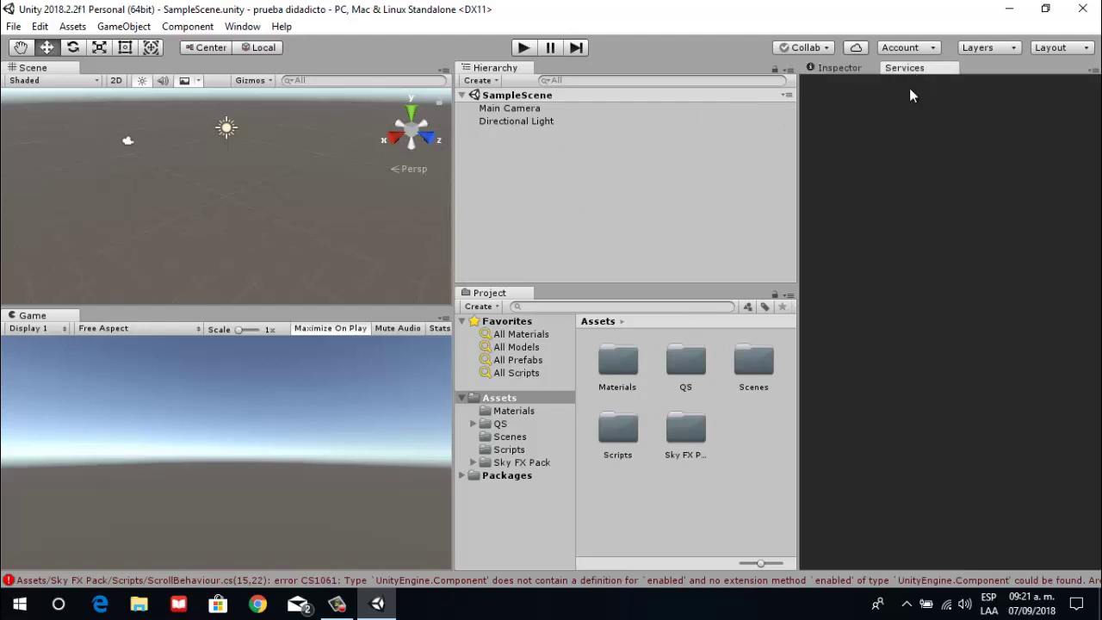
left_click(848, 69)
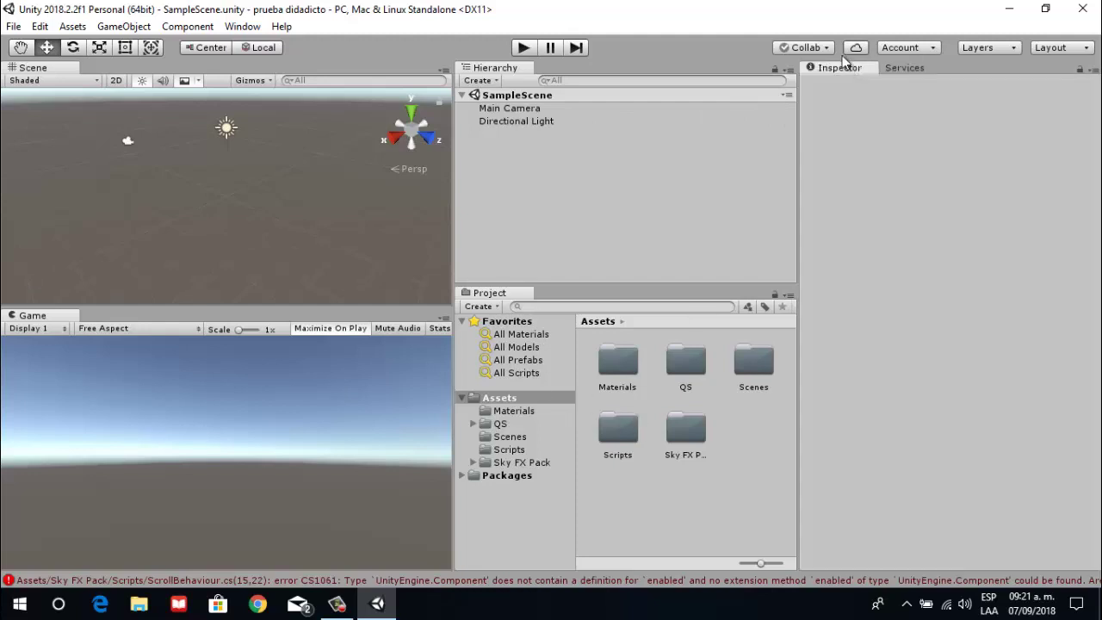
left_click(21, 48)
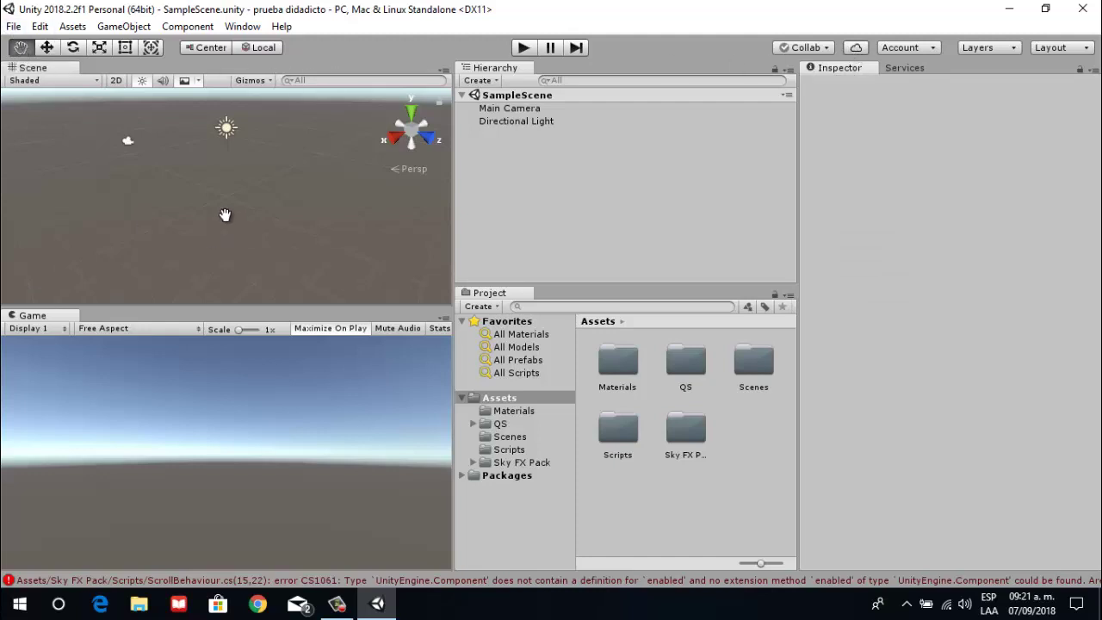
left_click_drag(226, 226, 284, 232)
mouse_move(256, 159)
left_mouse_down()
mouse_move(173, 187)
mouse_move(222, 167)
left_mouse_up()
left_click_drag(226, 190, 229, 208)
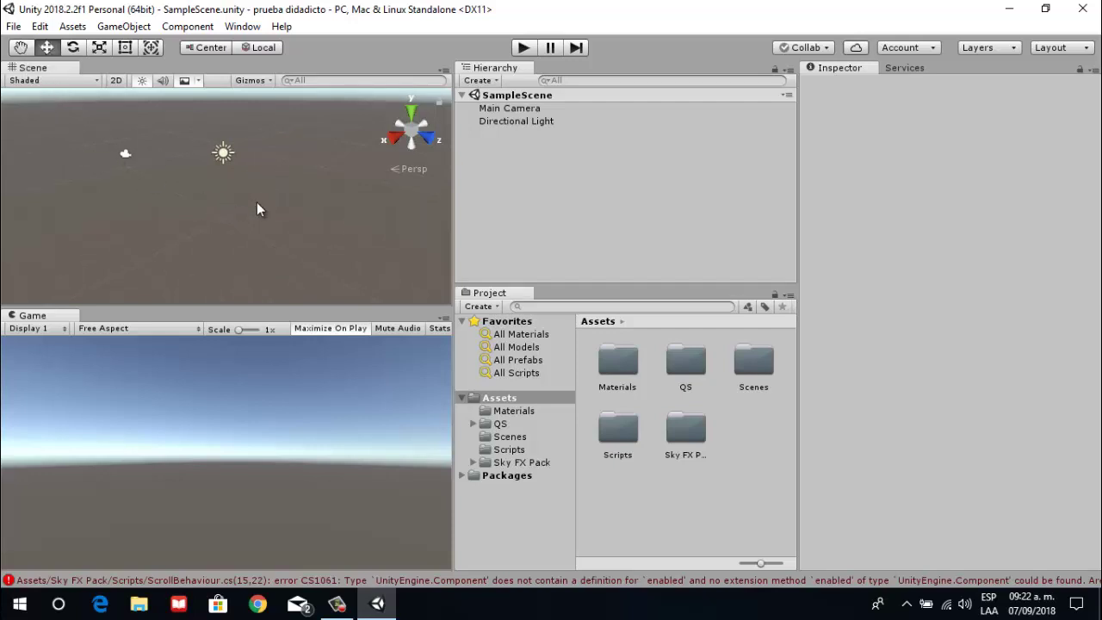
left_click_drag(191, 210, 267, 232)
Step: Add a Cube to SampleScene from the GameObject 3D Object menu
left_click(123, 27)
mouse_move(123, 82)
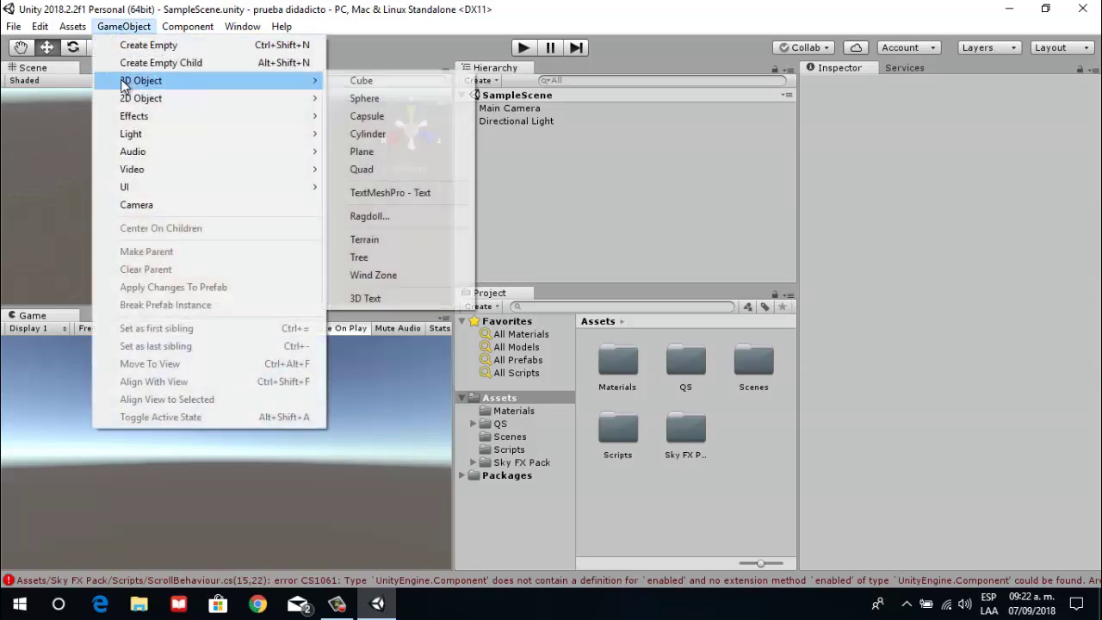
left_click(336, 78)
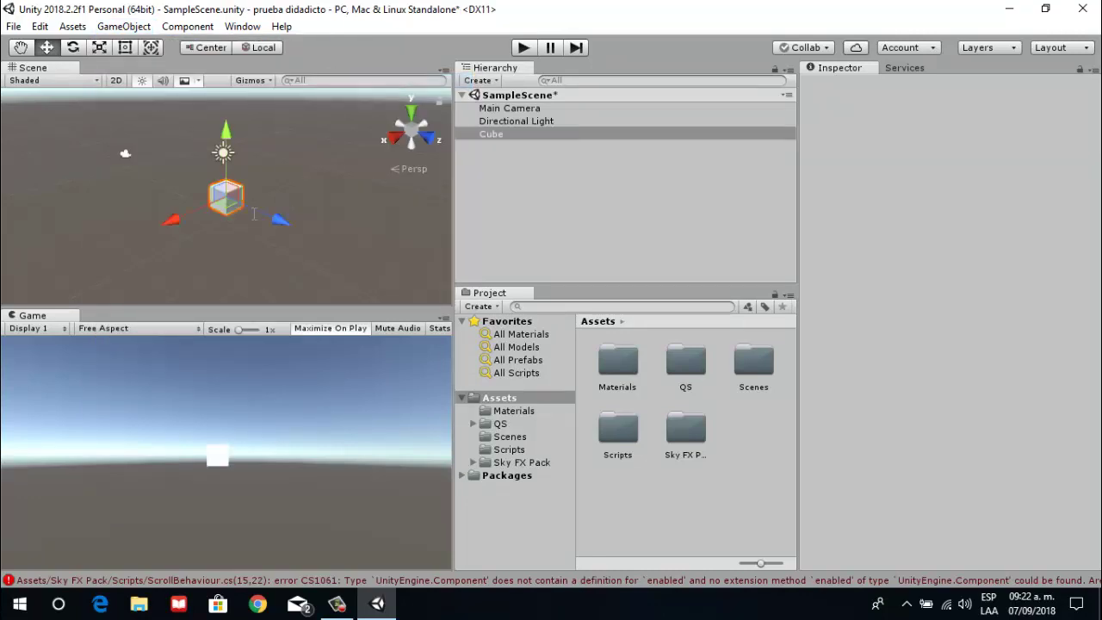
scroll(244, 245, "up", 3)
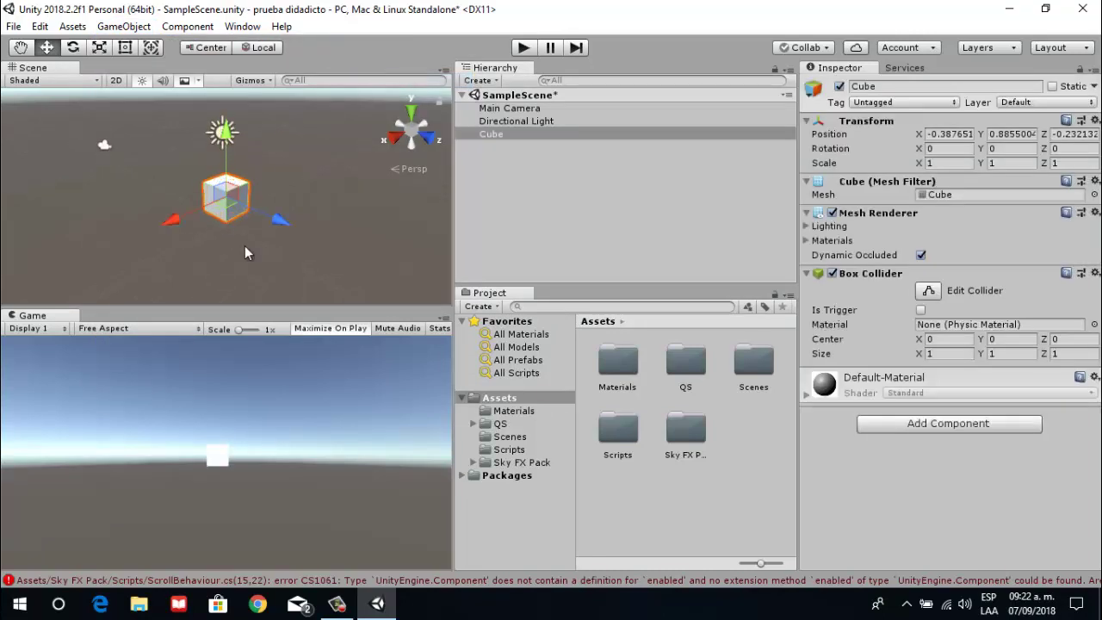
Step: Drag the cube with the Move tool to position X -1.06, Y 0.83, Z -1.26
left_click(21, 50)
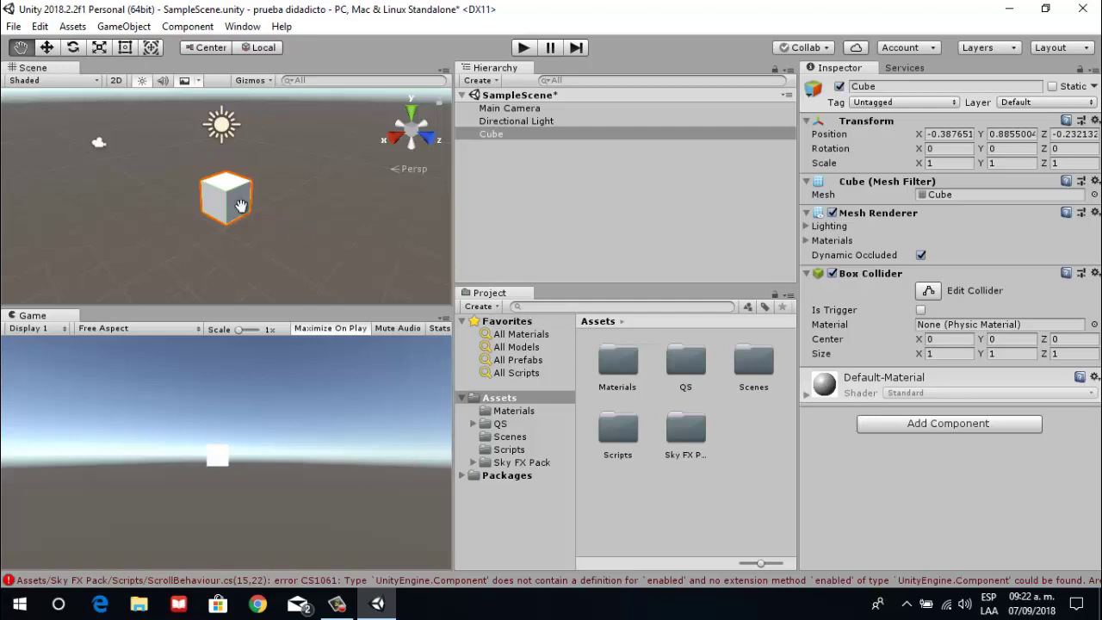
left_click(45, 50)
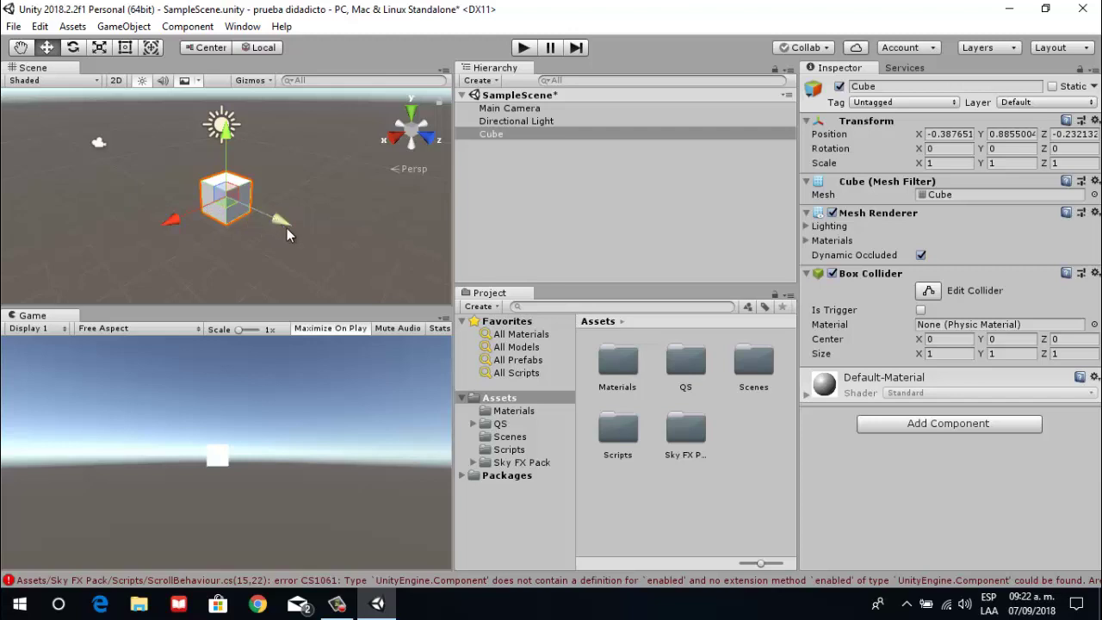
left_click_drag(277, 219, 176, 200)
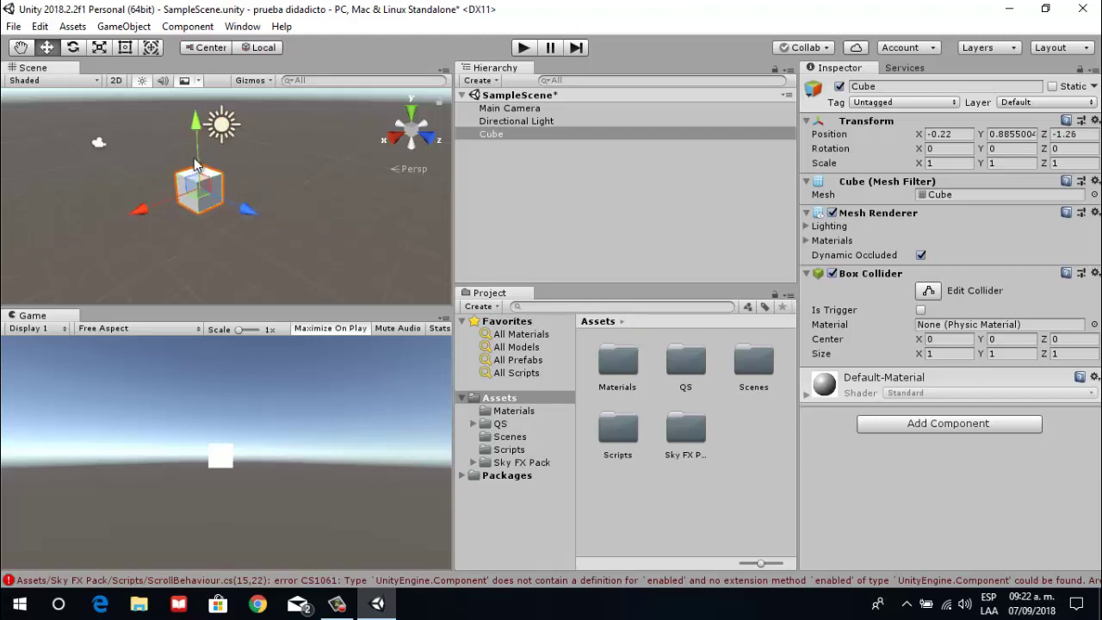
left_click_drag(194, 158, 195, 159)
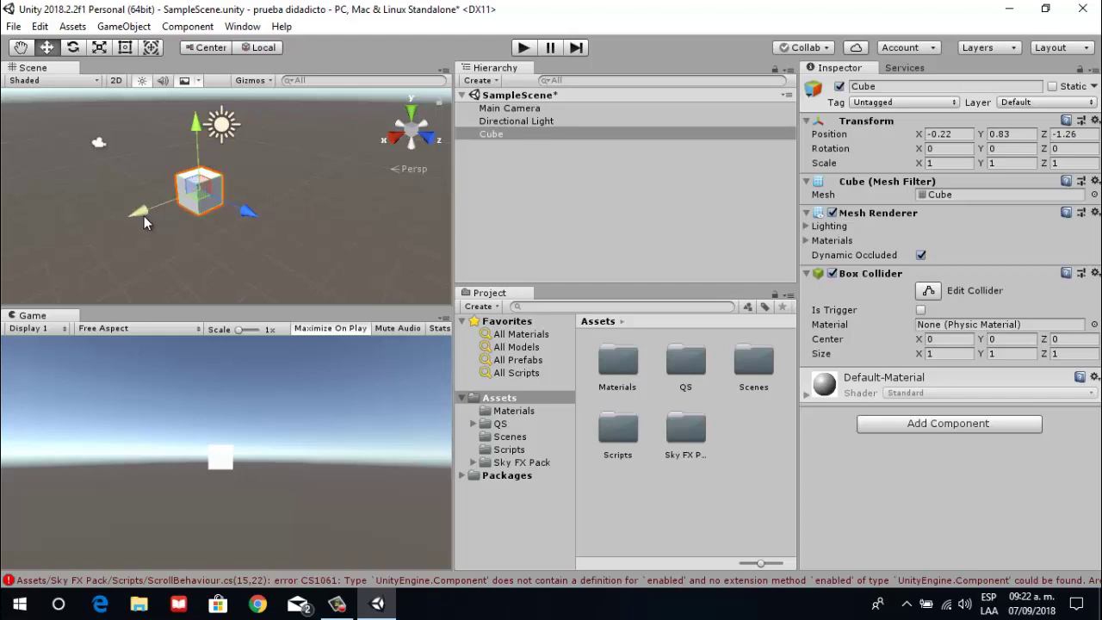
mouse_move(161, 205)
left_mouse_down()
mouse_move(220, 191)
mouse_move(101, 234)
mouse_move(150, 248)
mouse_move(197, 226)
left_mouse_up()
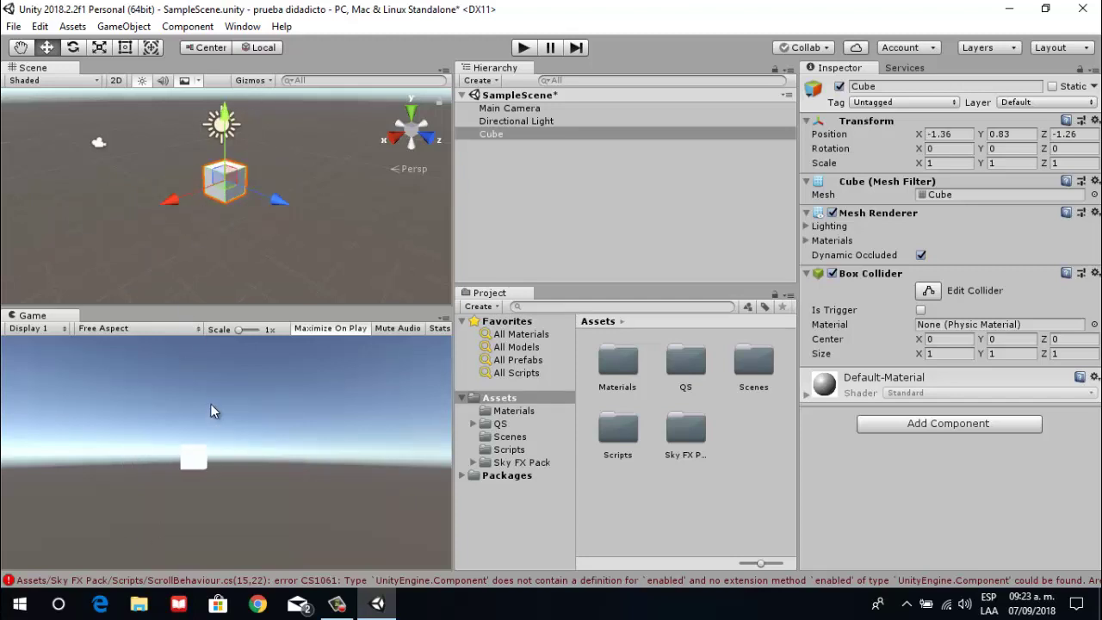
left_click_drag(194, 194, 202, 224)
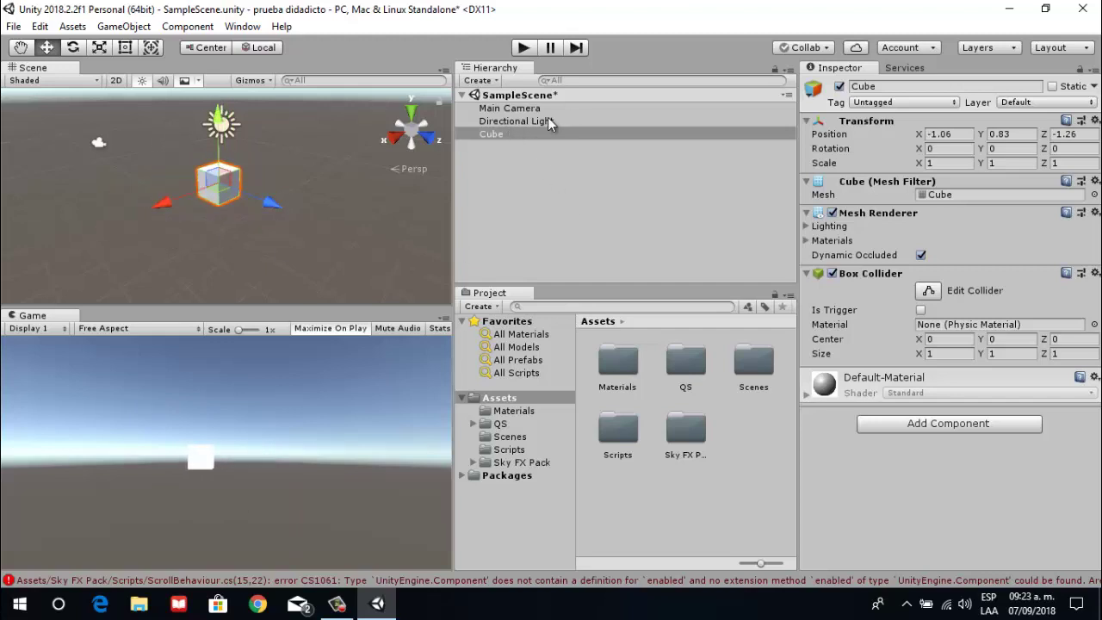
left_click(503, 137)
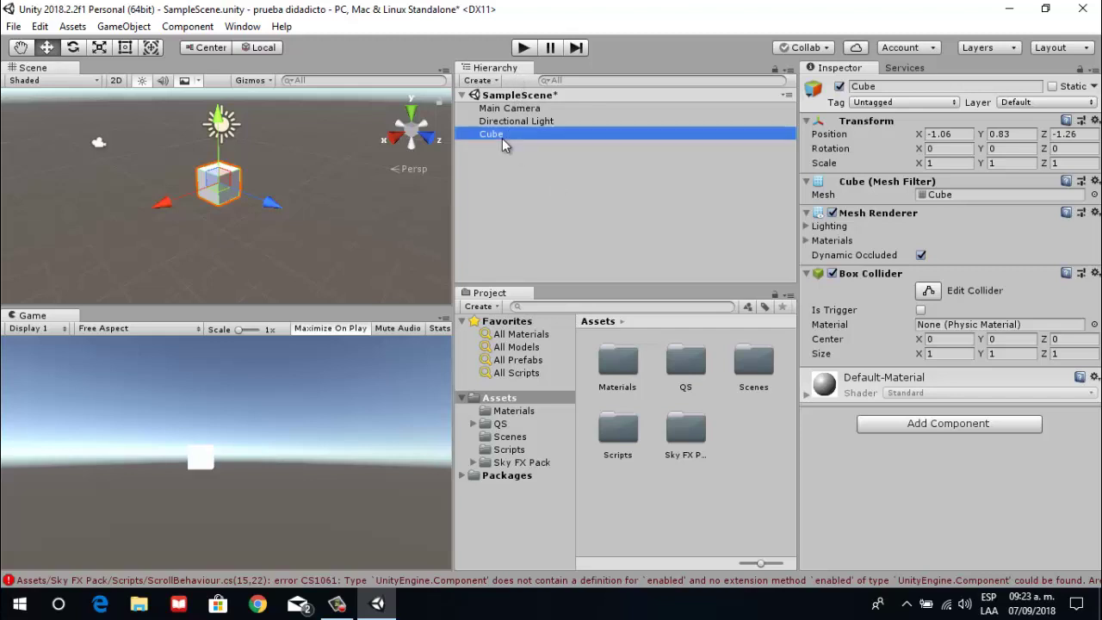
left_click(506, 121)
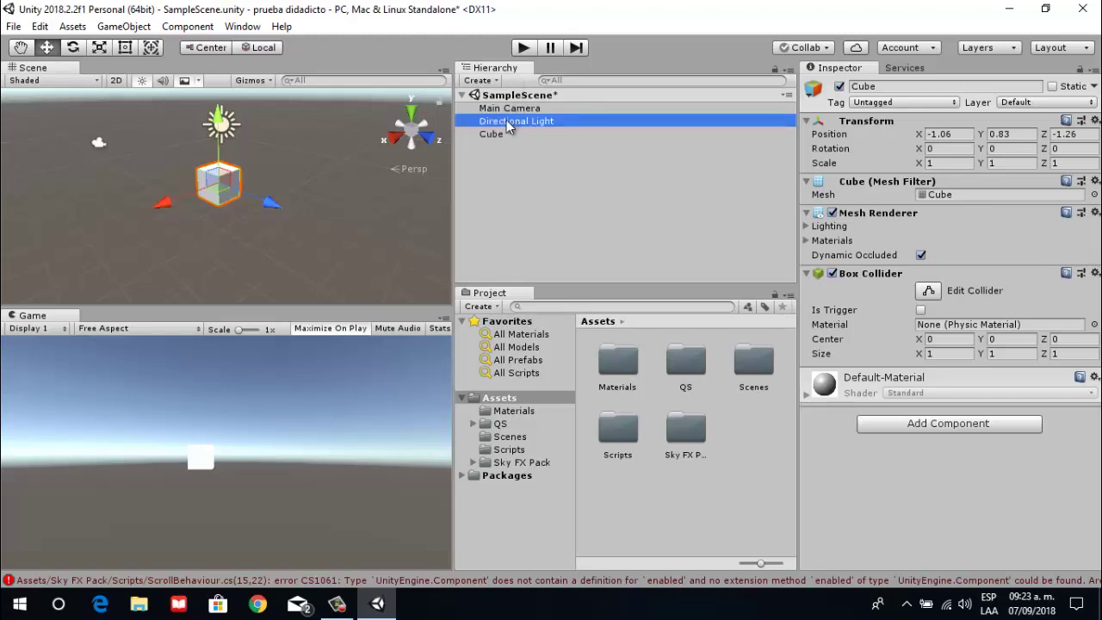
left_click(514, 110)
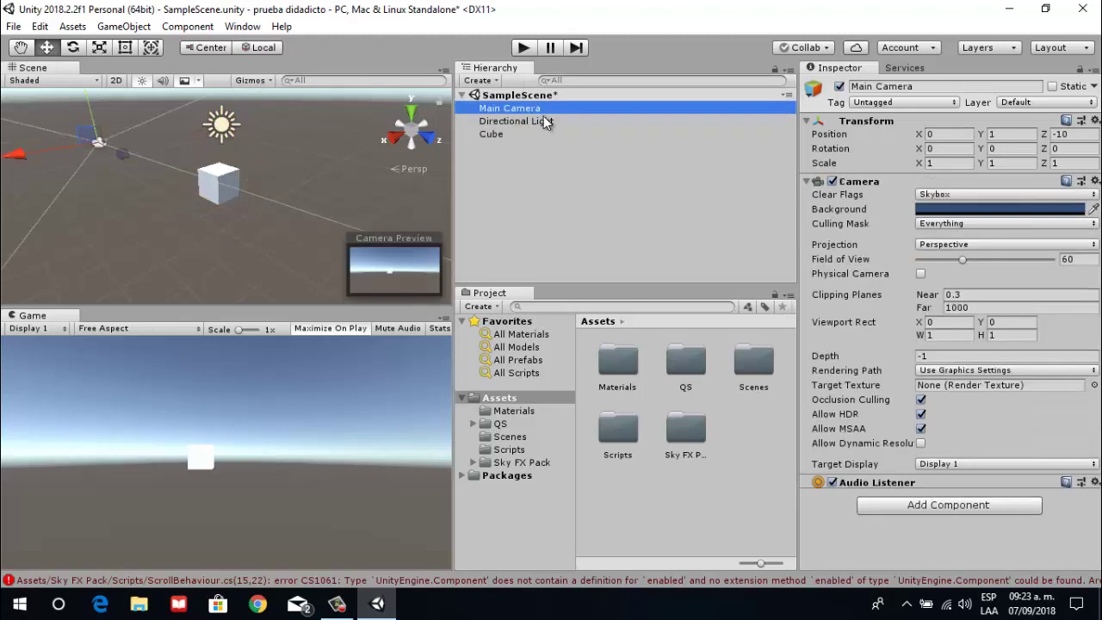
left_click(526, 130)
left_click(526, 121)
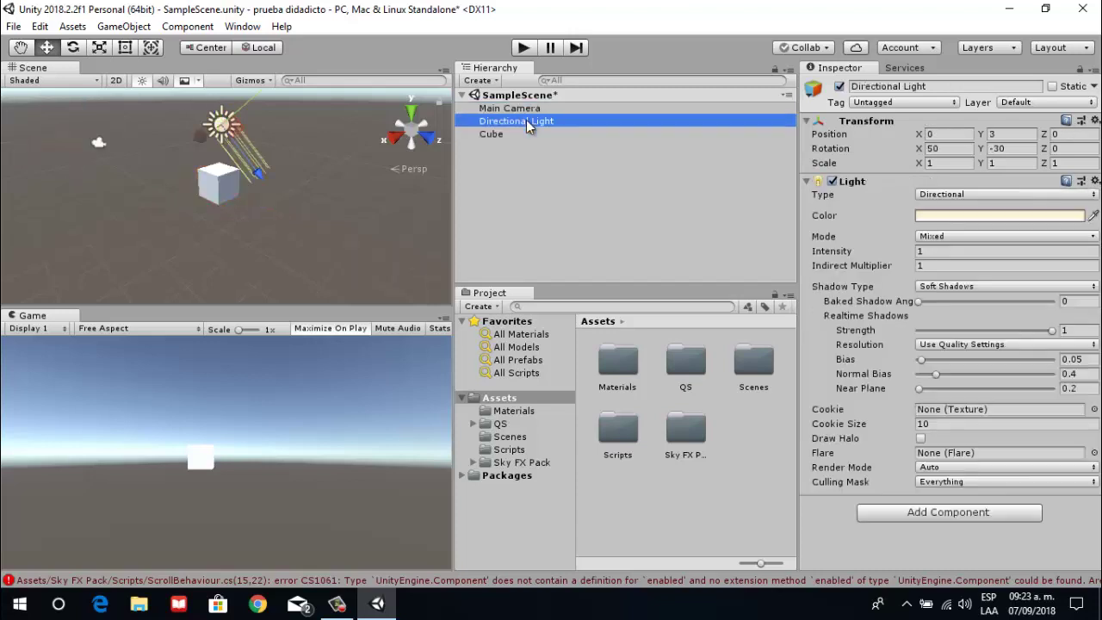
left_click(496, 136)
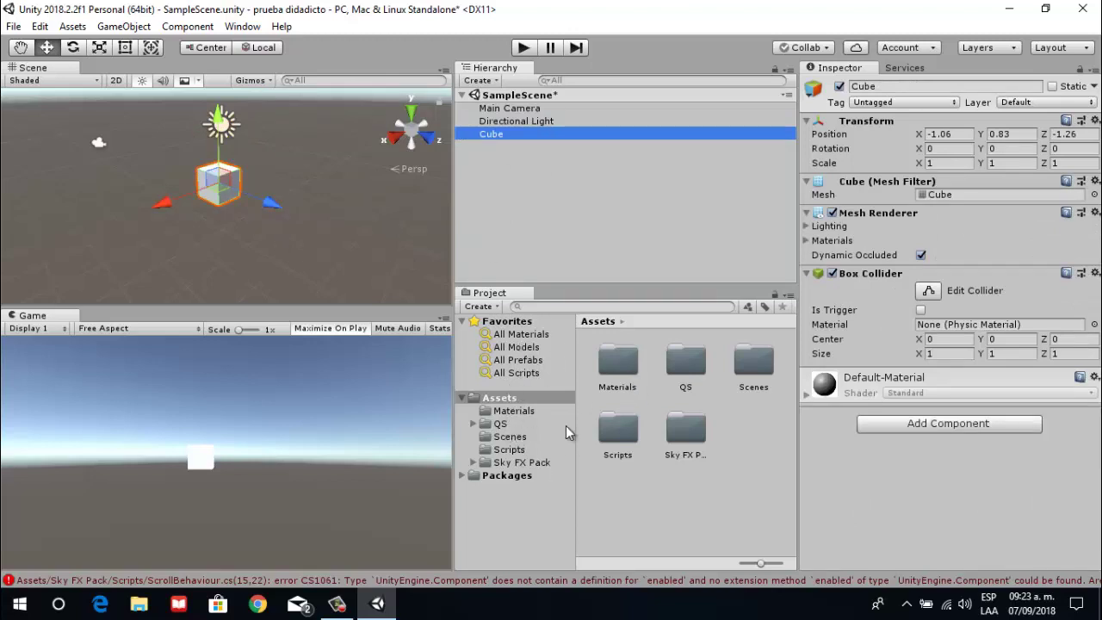
Step: Open the Materials folder to view its contents, then return to Assets
left_click(621, 371)
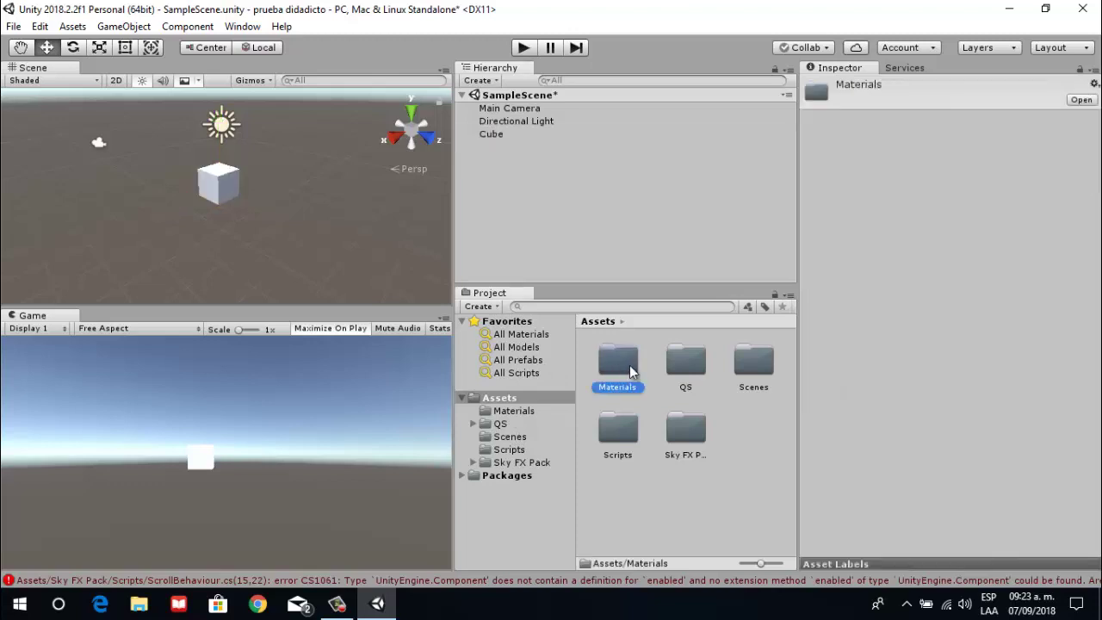
double_click(631, 371)
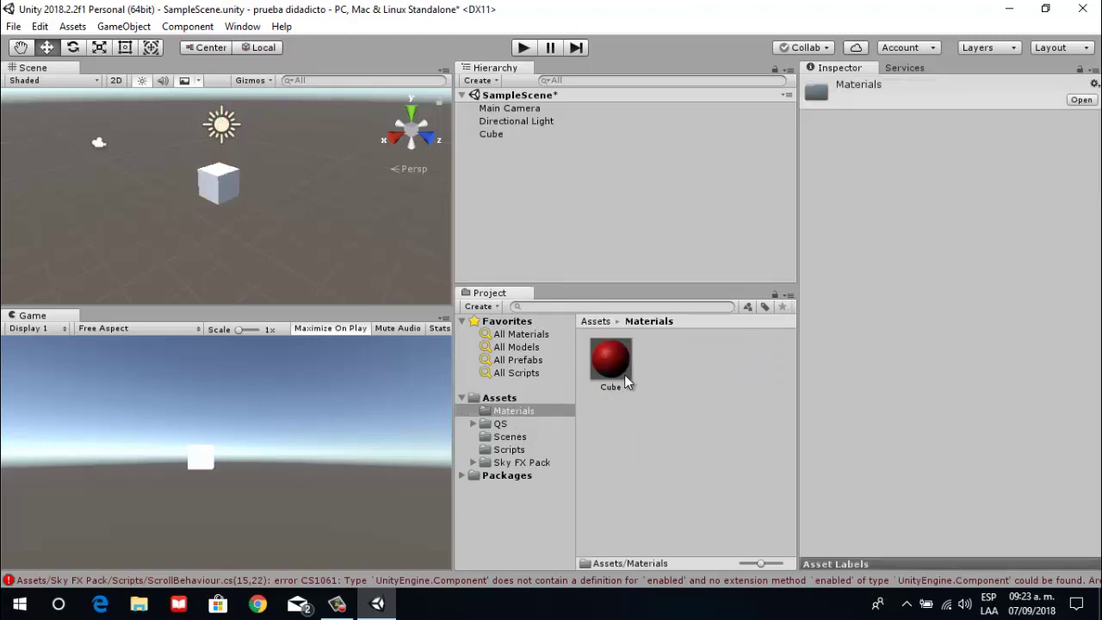
left_click(511, 400)
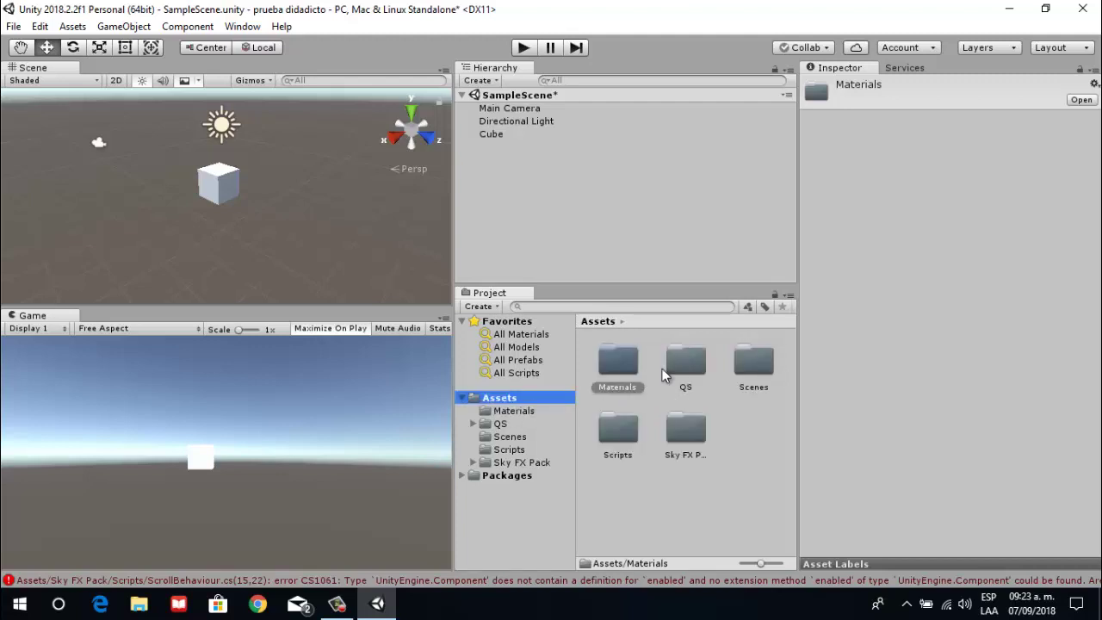
Step: Browse into the QS folder and its Scenes subfolder, then return to the Assets root
left_click(699, 362)
double_click(699, 363)
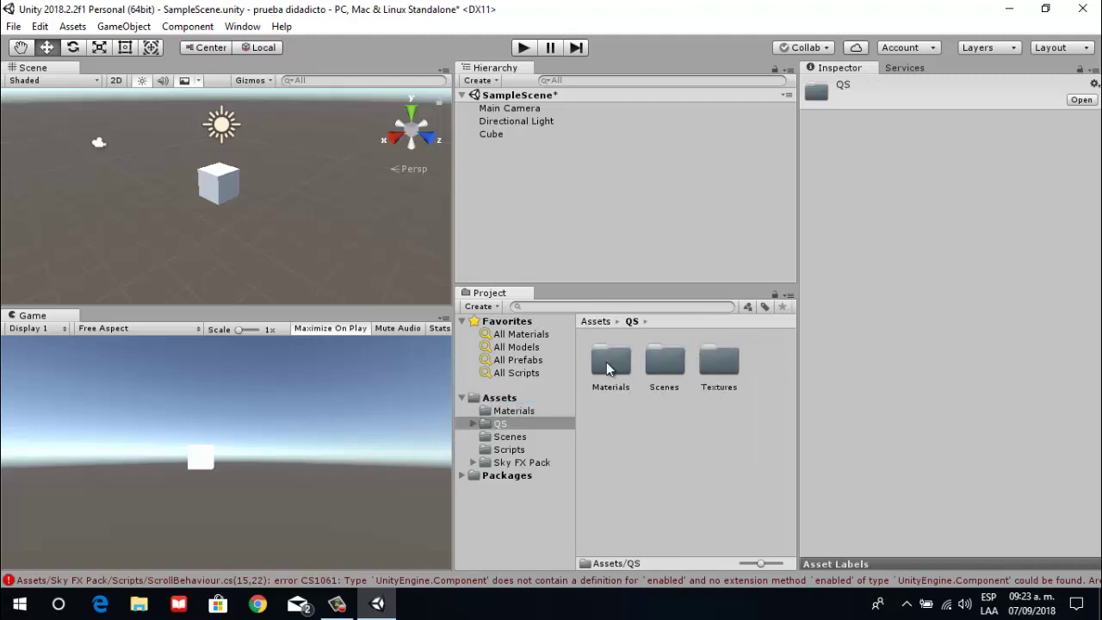
left_click(687, 370)
double_click(665, 368)
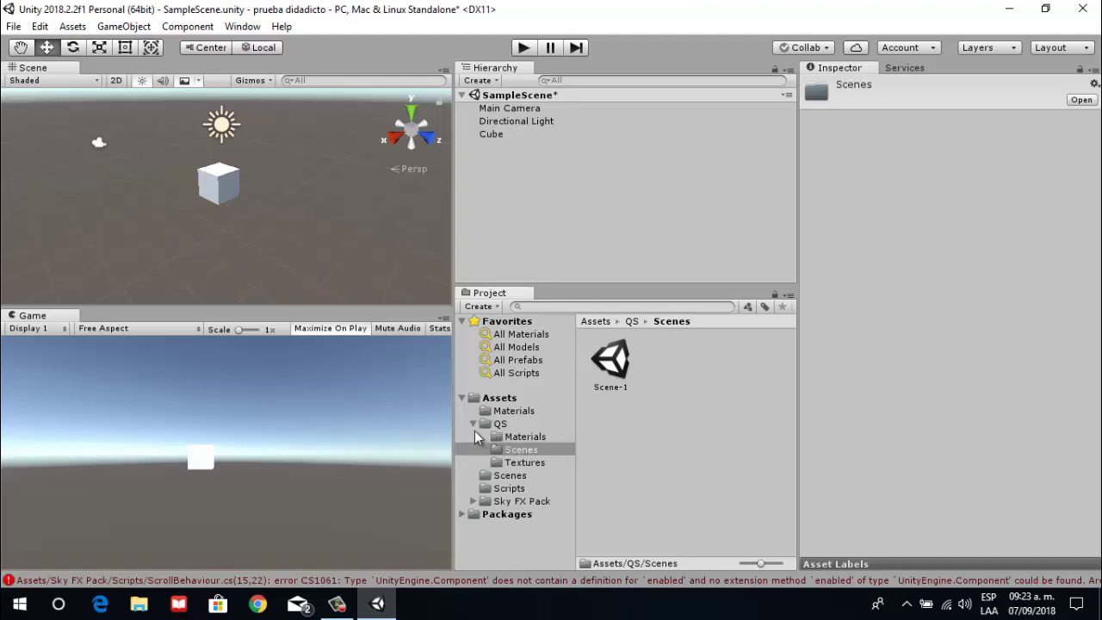
left_click(500, 410)
left_click(505, 398)
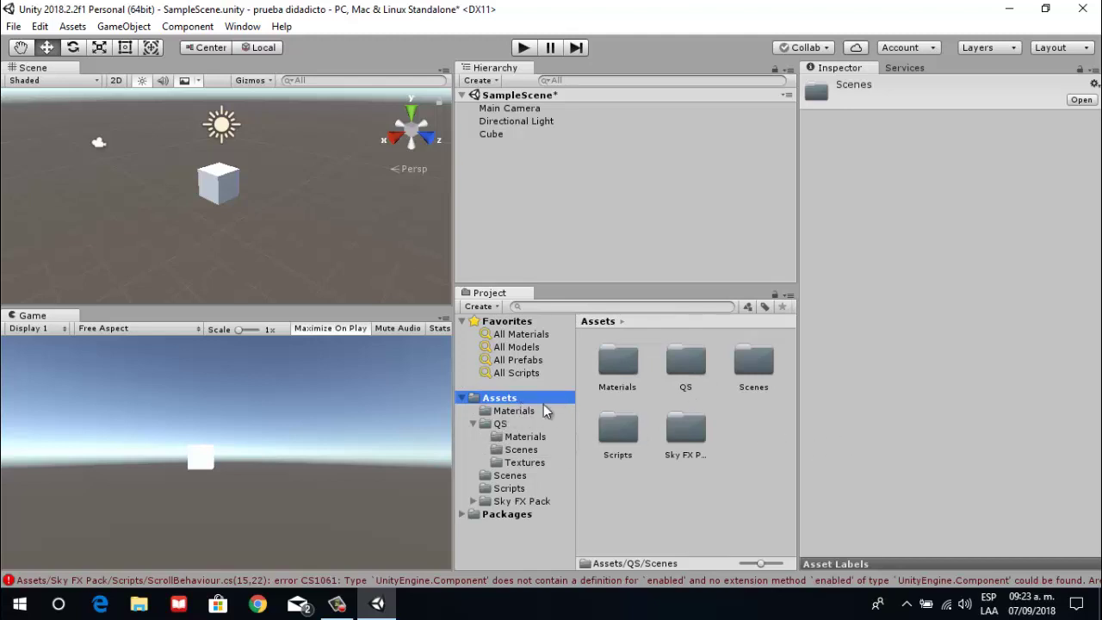
double_click(614, 439)
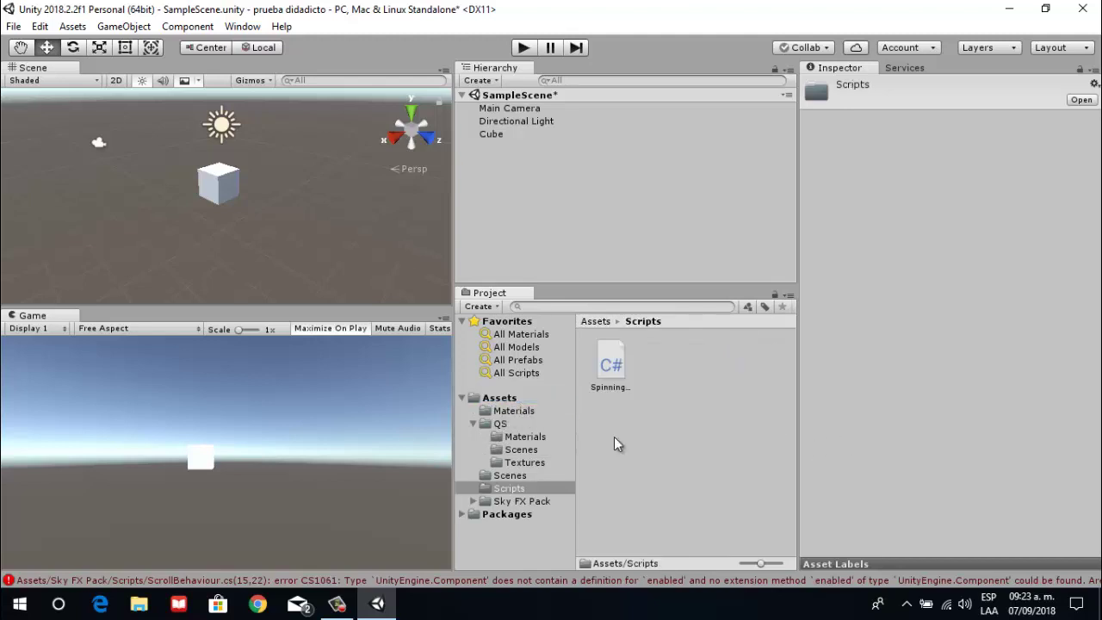
left_click(608, 371)
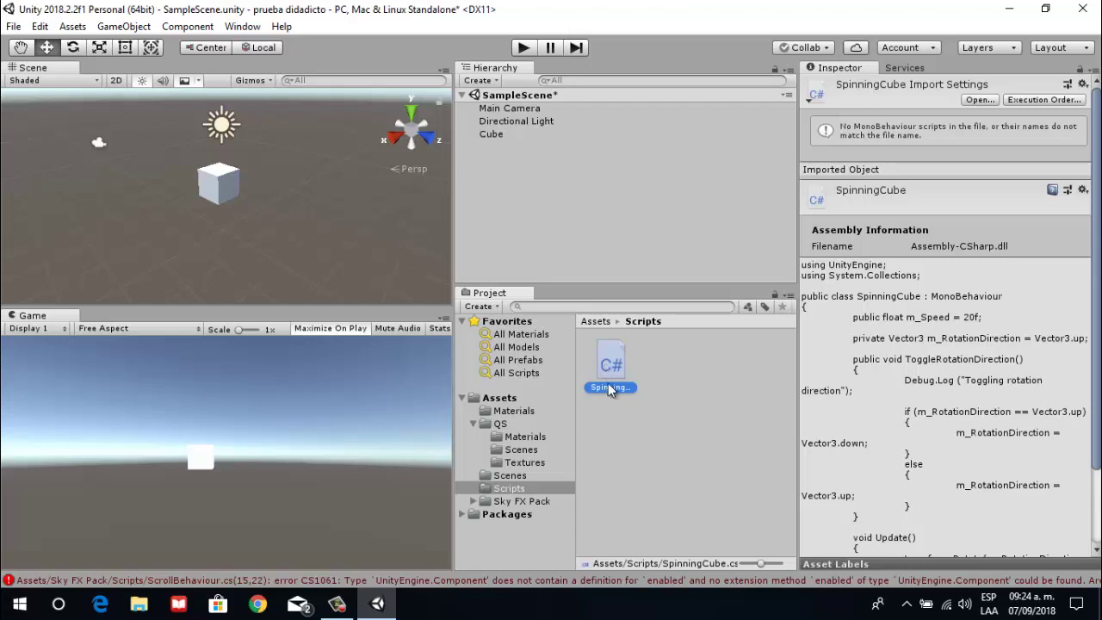
scroll(893, 391, "down", 3)
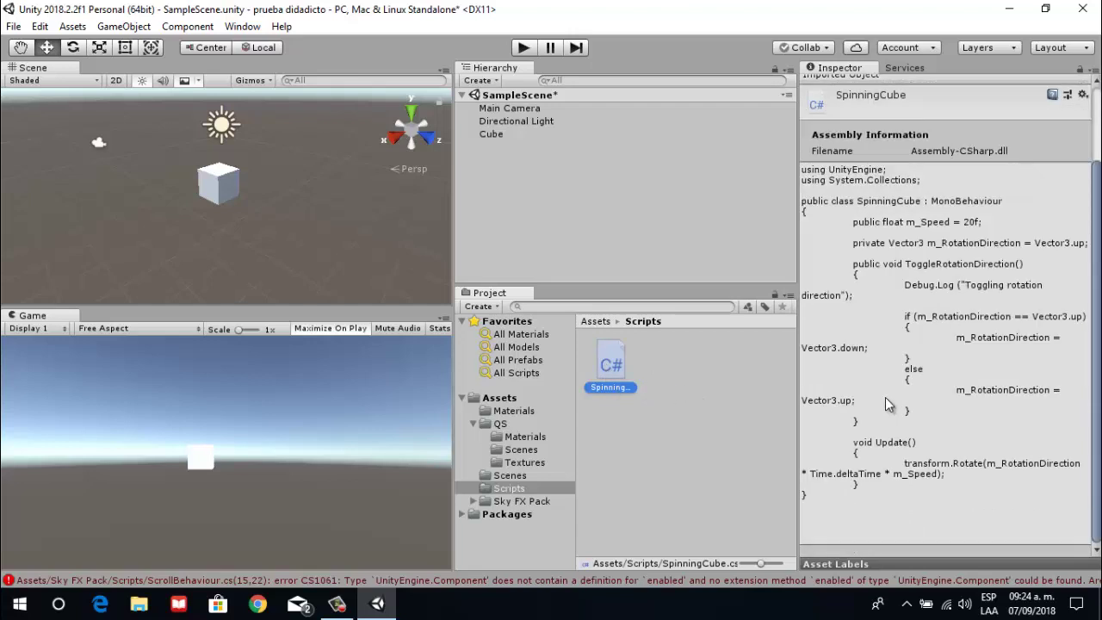
scroll(891, 402, "up", 3)
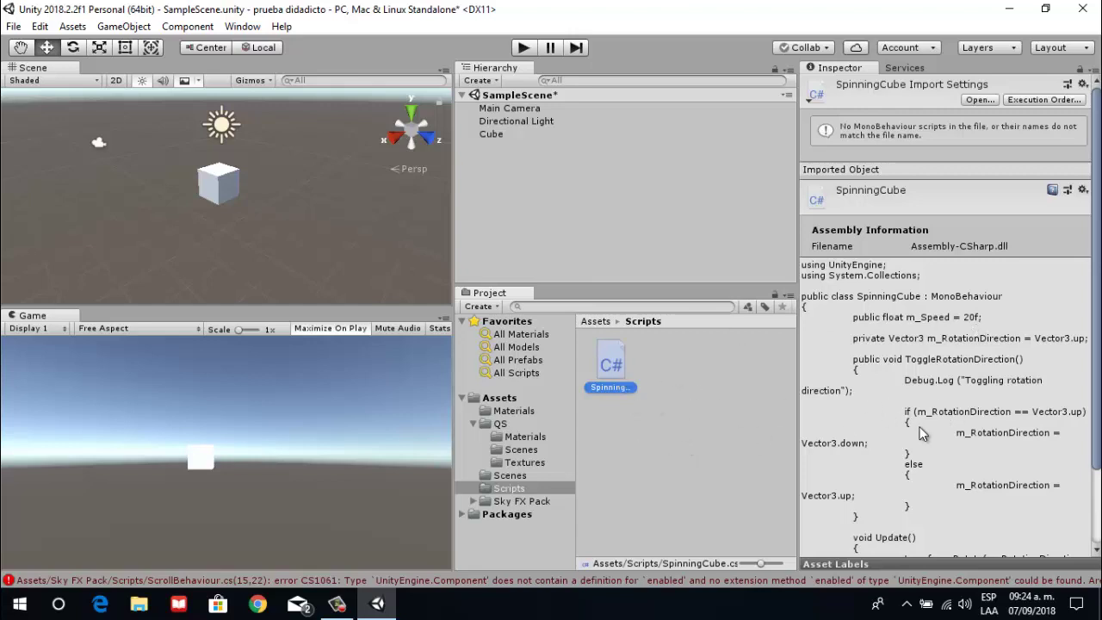
scroll(921, 433, "down", 3)
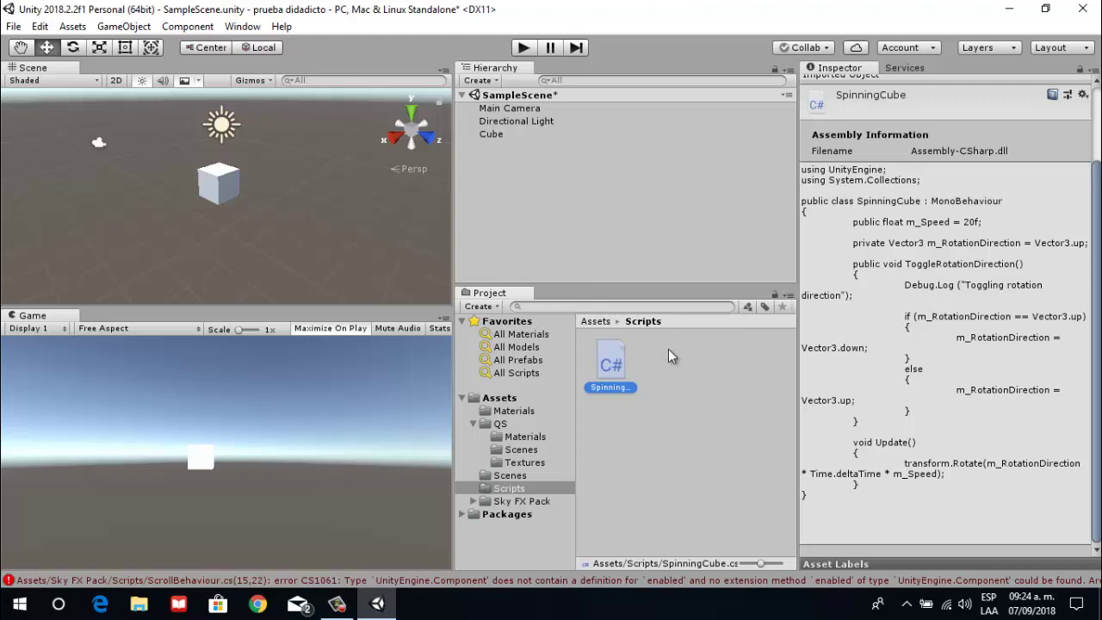
left_click(667, 412)
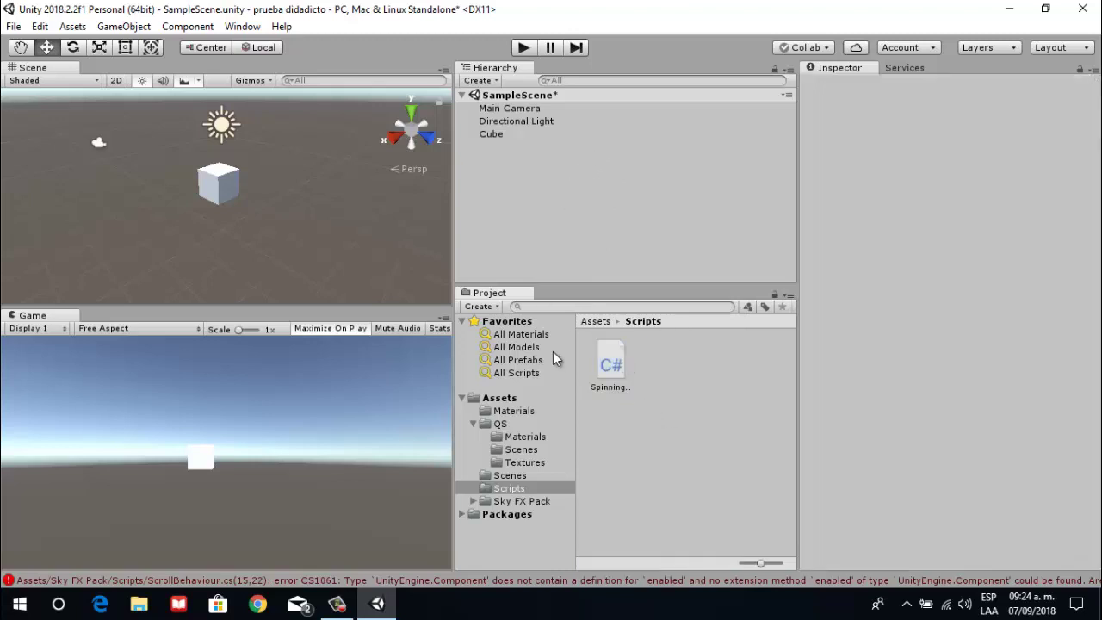